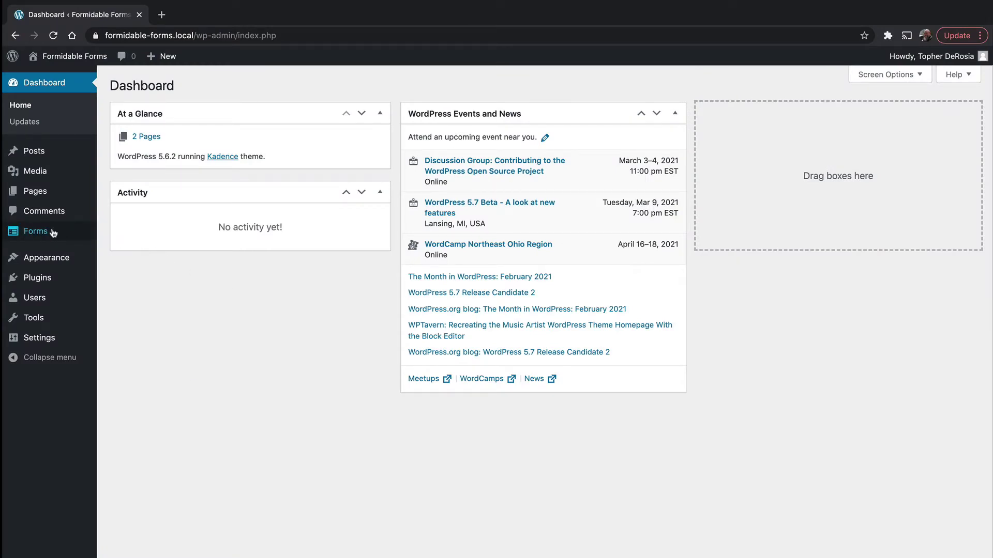
Step: Bring up the Forms flyout submenu in the admin sidebar to reach Add-Ons
mouse_move(50, 233)
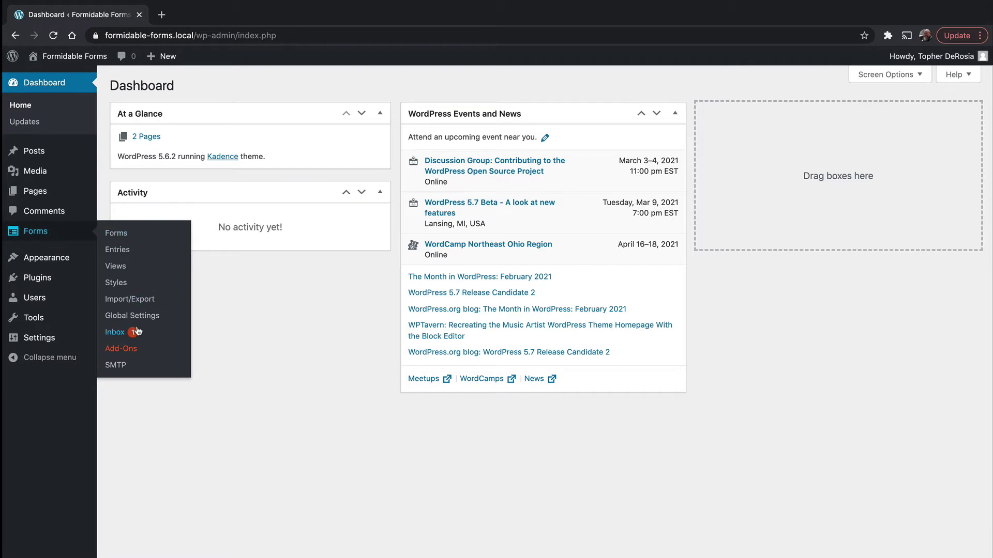
Step: Go to the Formidable Add-Ons page and install the Stripe add-on
click(114, 352)
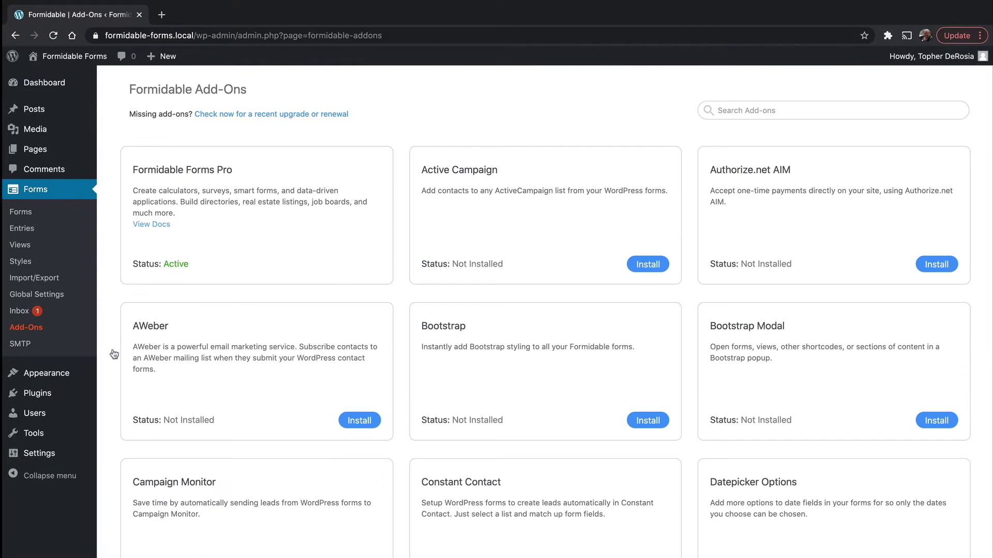
scroll(300, 355, down, 8)
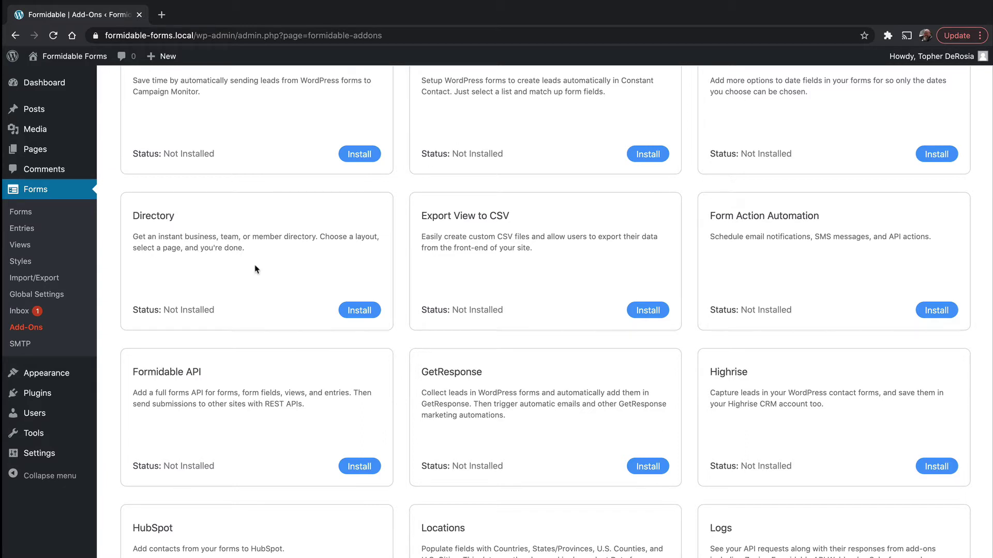
scroll(255, 269, down, 9)
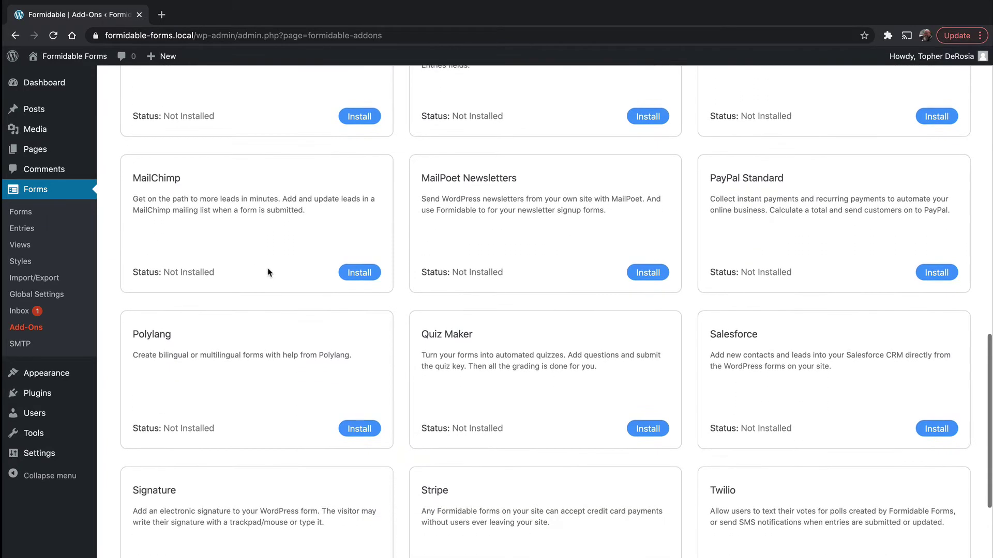
scroll(477, 370, down, 3)
click(650, 458)
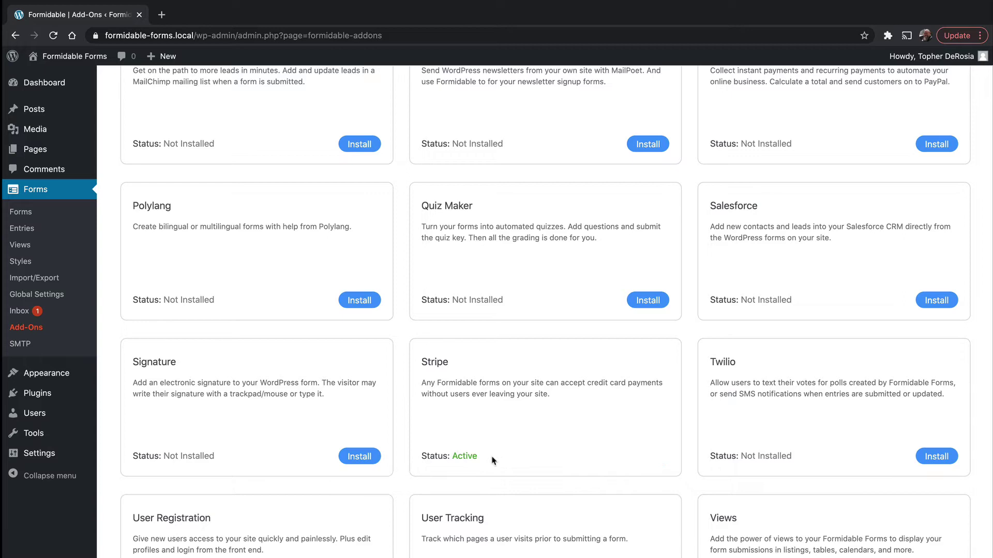
Step: Install the Directory add-on to start the Formidable Directory setup wizard
scroll(515, 383, up, 6)
scroll(516, 385, up, 8)
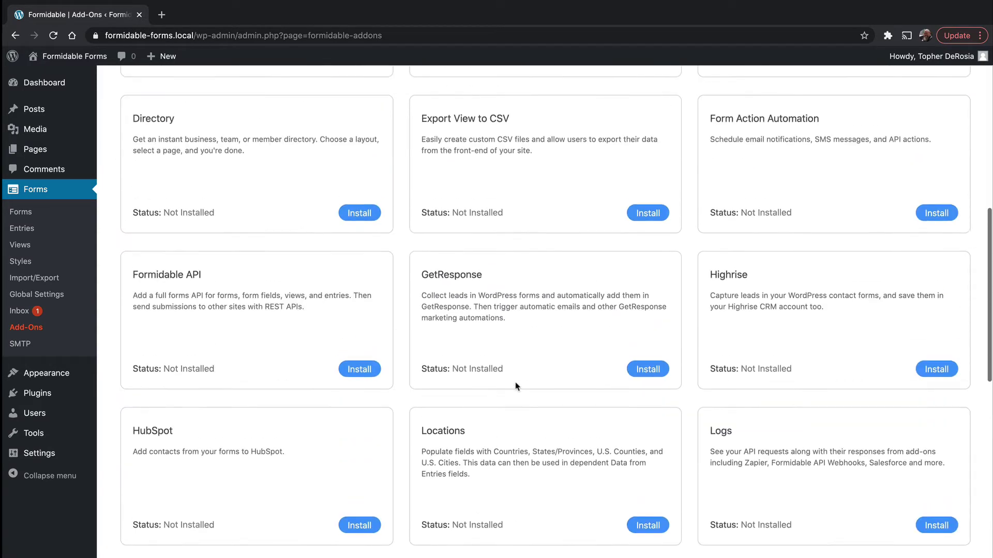
click(360, 394)
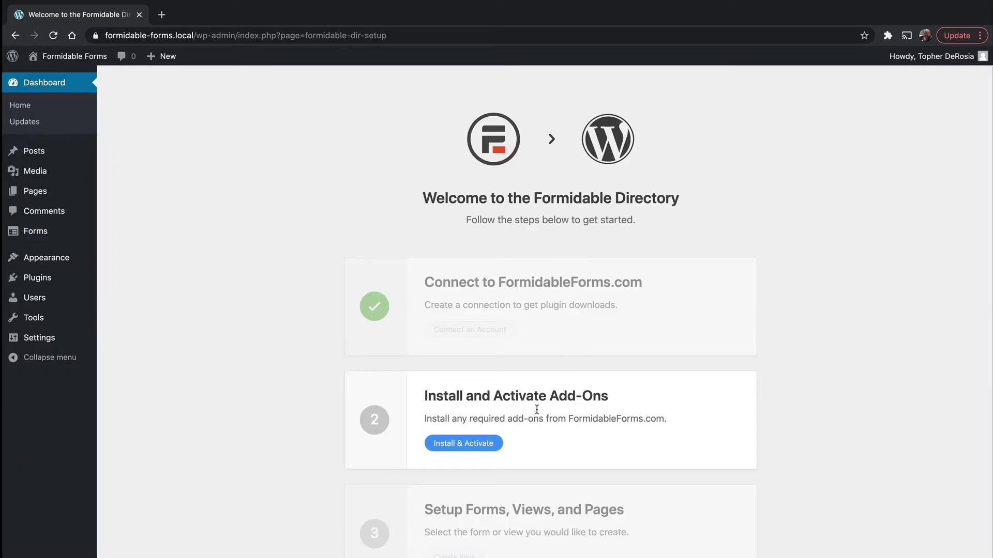
Step: Install the required add-ons, choose Business, and create the Add a Listing and Directory pages
click(465, 443)
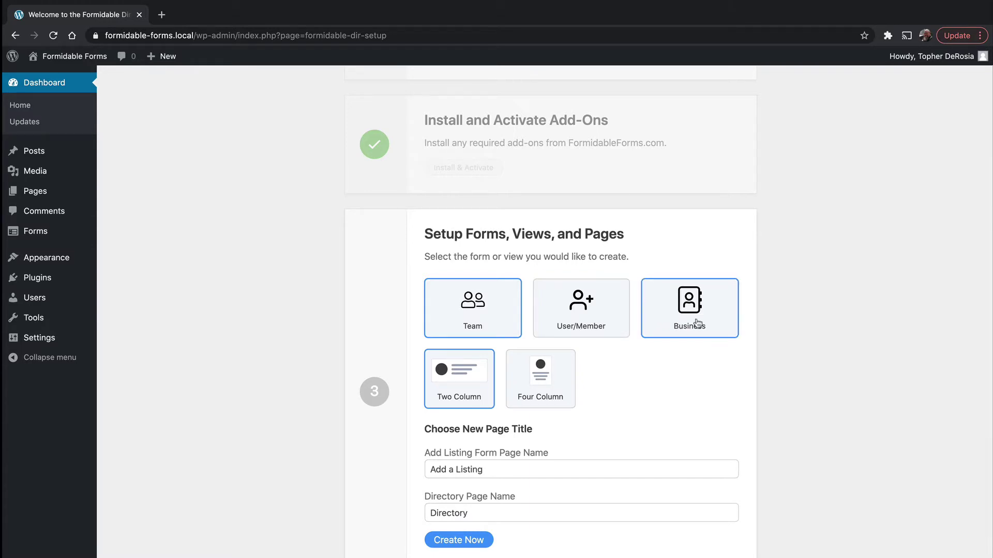
click(716, 310)
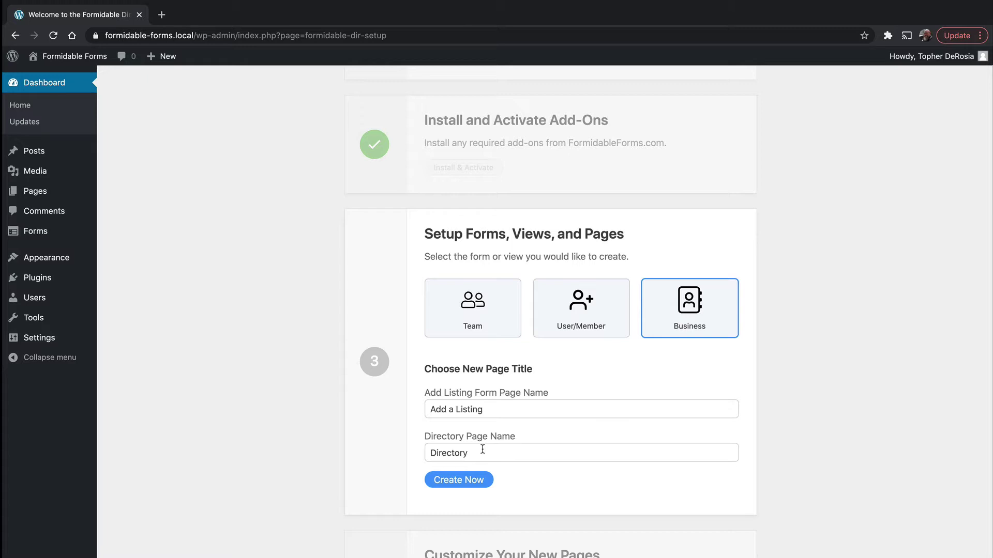
click(458, 479)
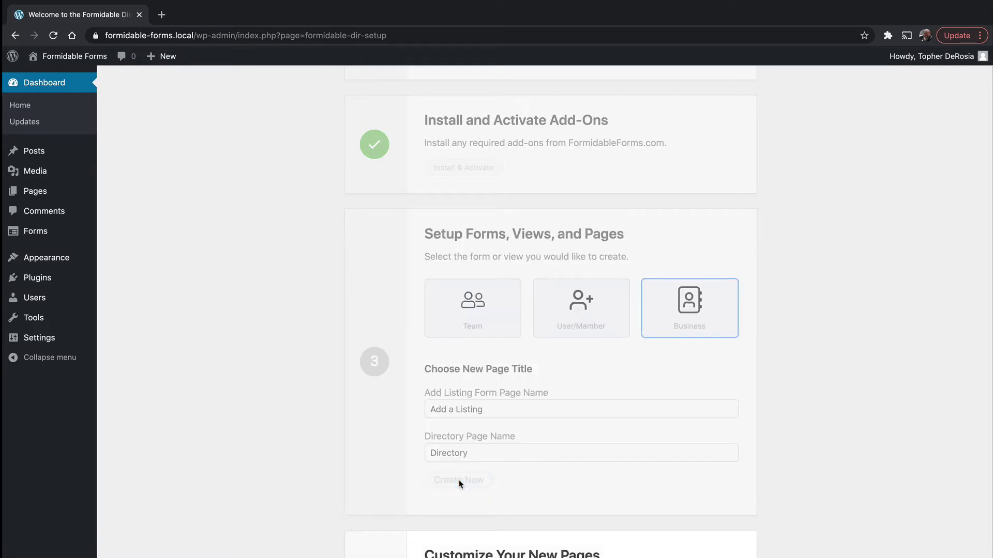
Step: Preview the new Directory page with its Apple and Microsoft listings, then close it
scroll(459, 484, down, 2)
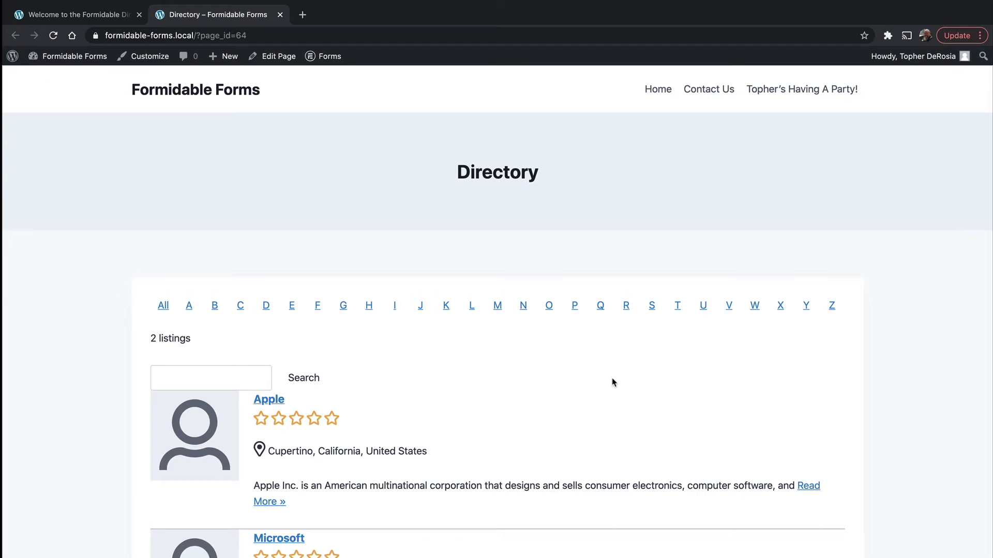
scroll(613, 383, down, 3)
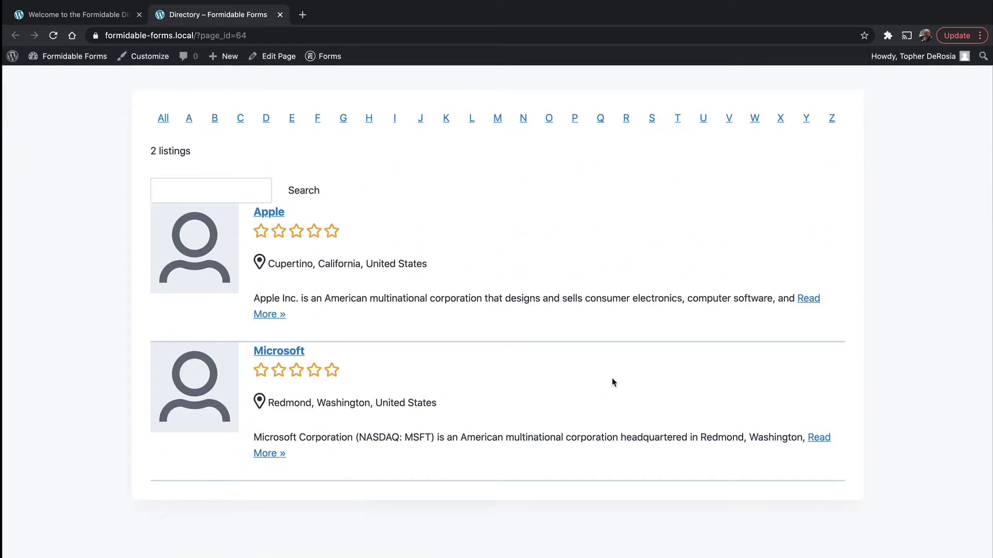
scroll(613, 383, up, 1)
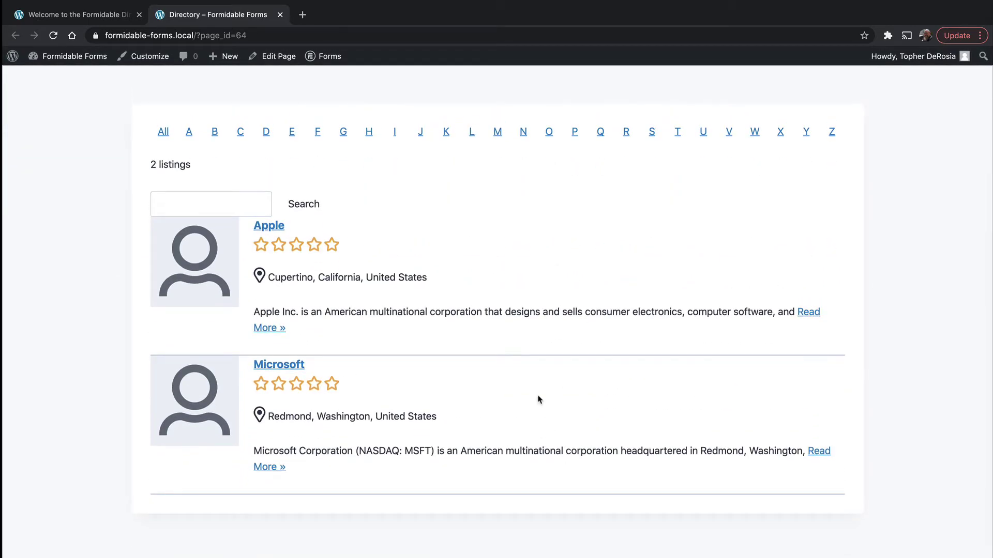
click(226, 202)
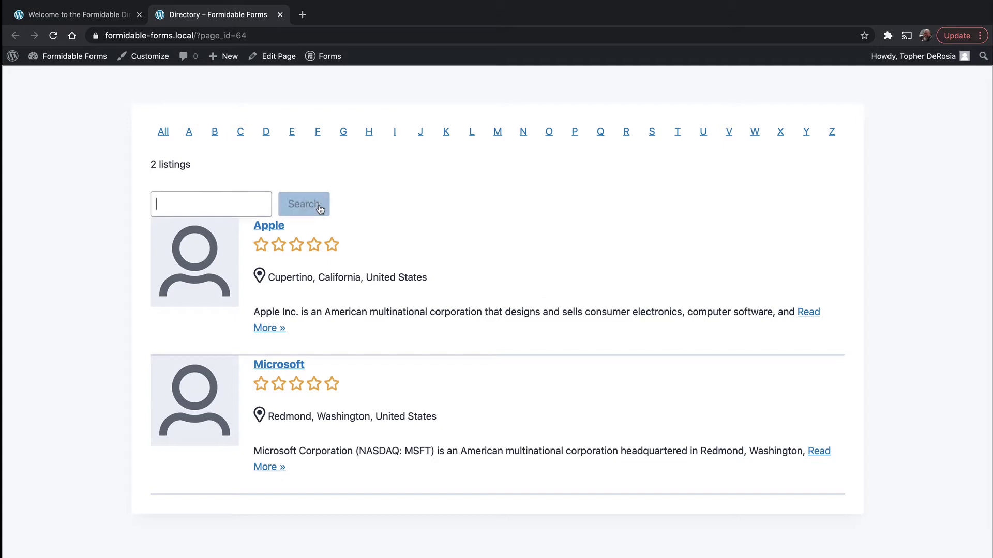
click(531, 227)
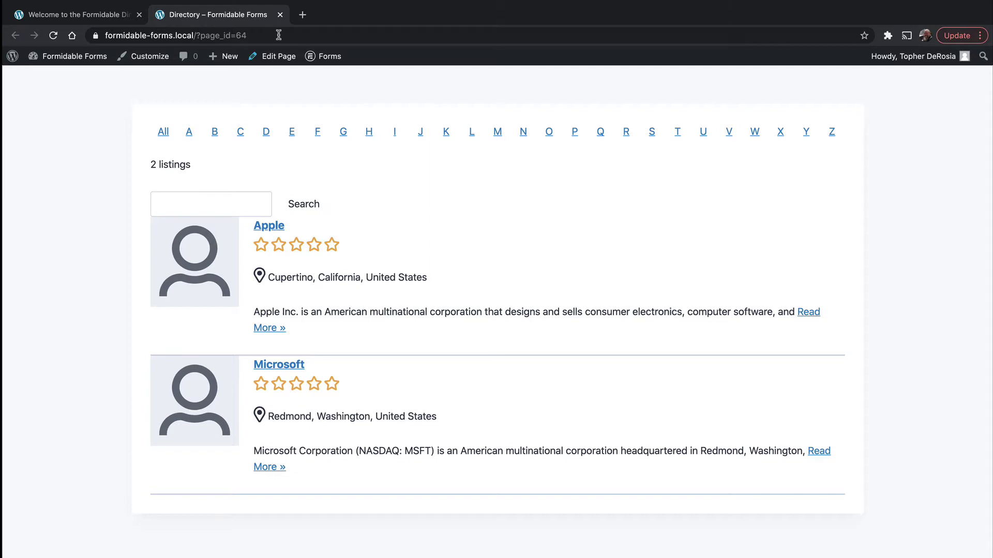
click(279, 14)
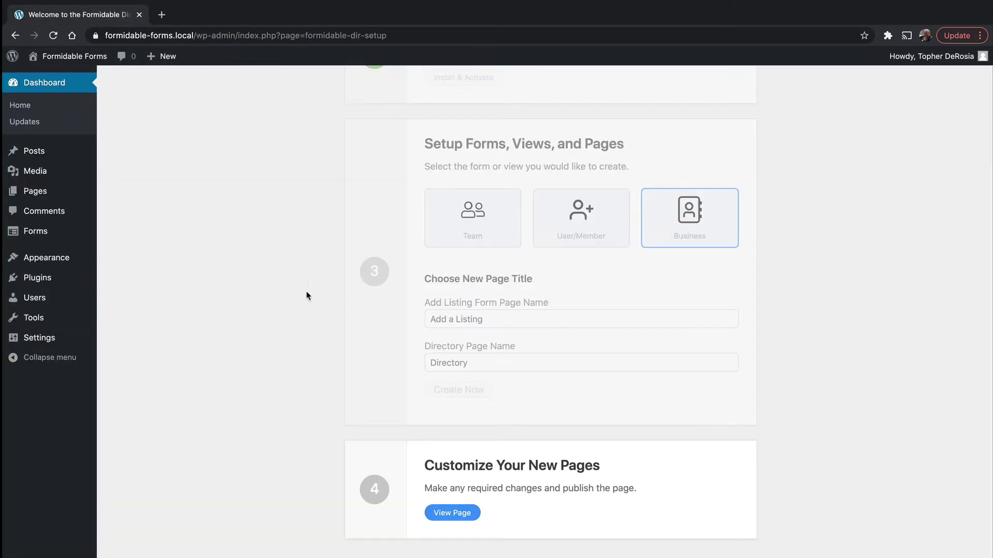
Step: Activate Formidable Stripe from Installed Plugins so all five Formidable plugins are active
click(35, 283)
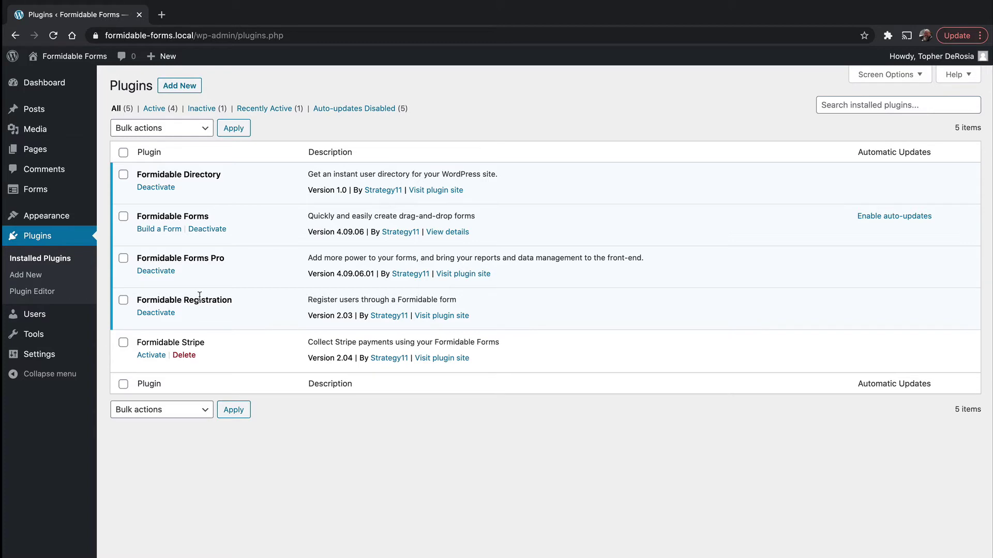
click(150, 357)
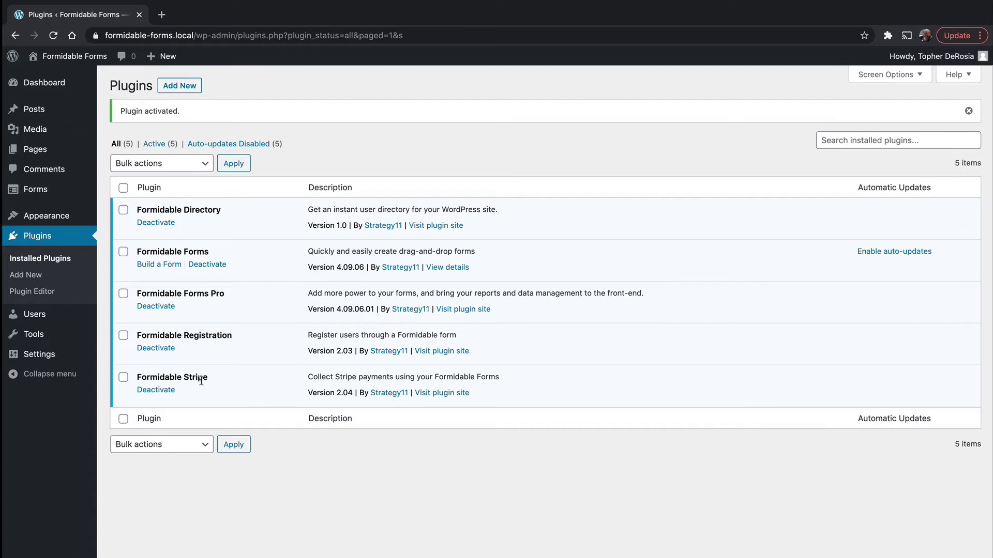
Step: Show the Stripe tab in Global Settings and check the connected test mode account
mouse_move(93, 199)
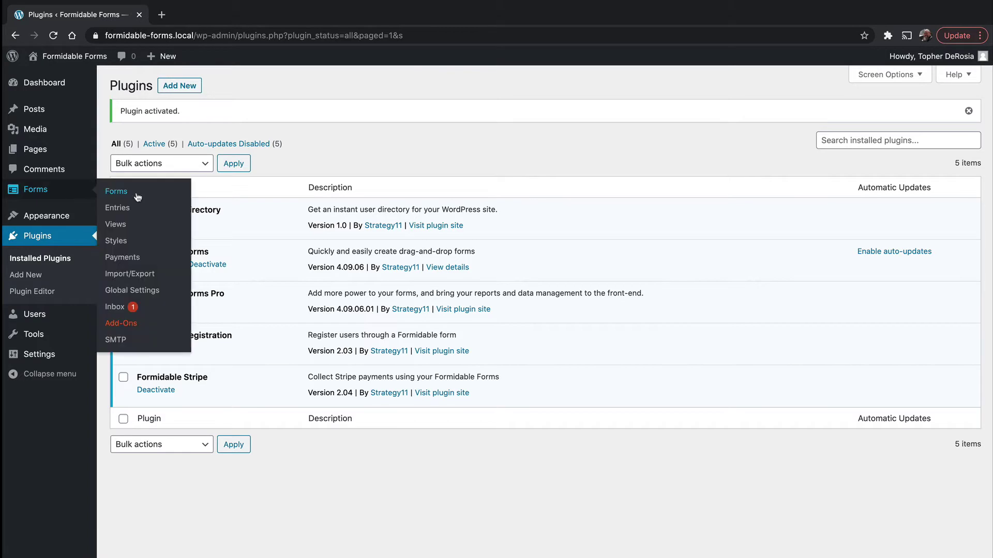
click(137, 291)
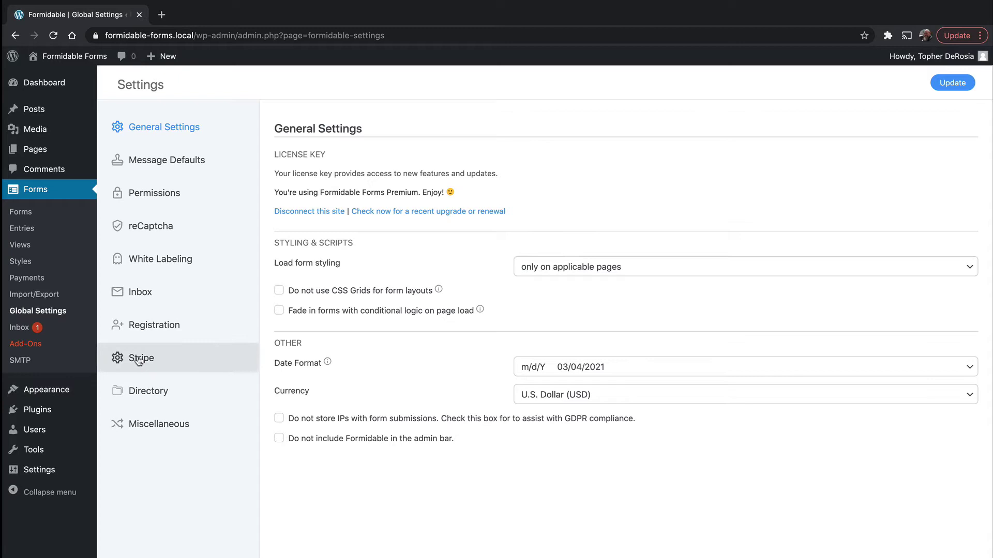
click(138, 361)
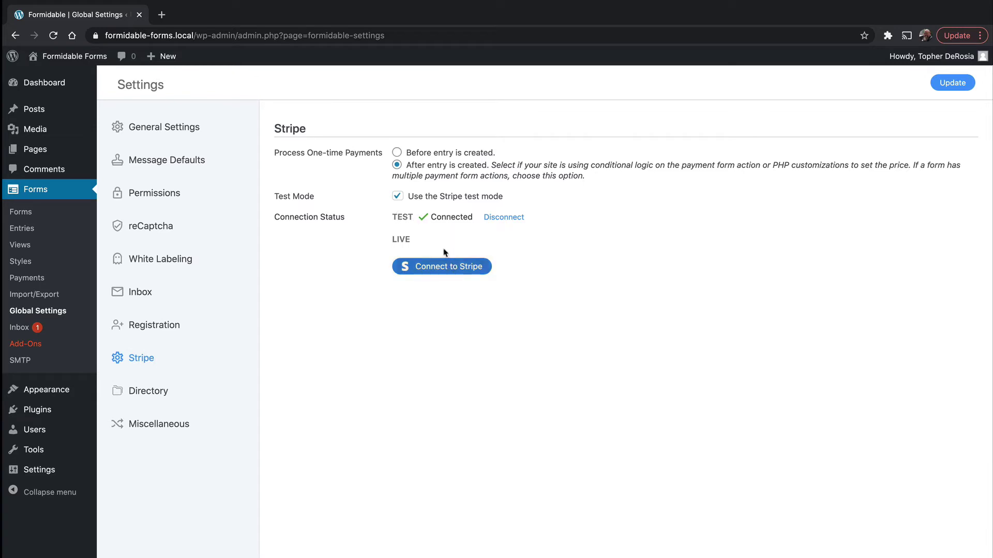
click(450, 264)
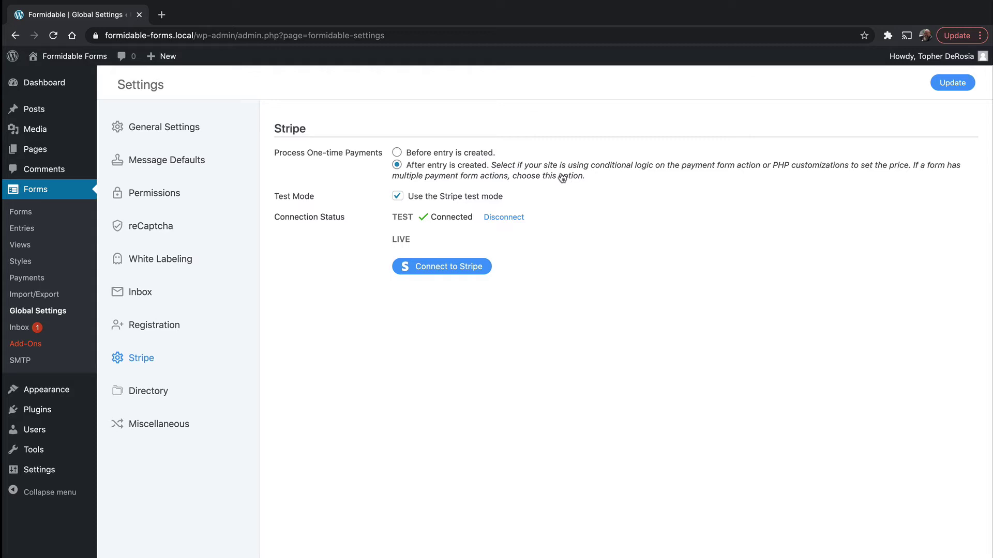
Step: Review the Directory settings, then open the forms list showing Business Directory with 2 entries
click(151, 394)
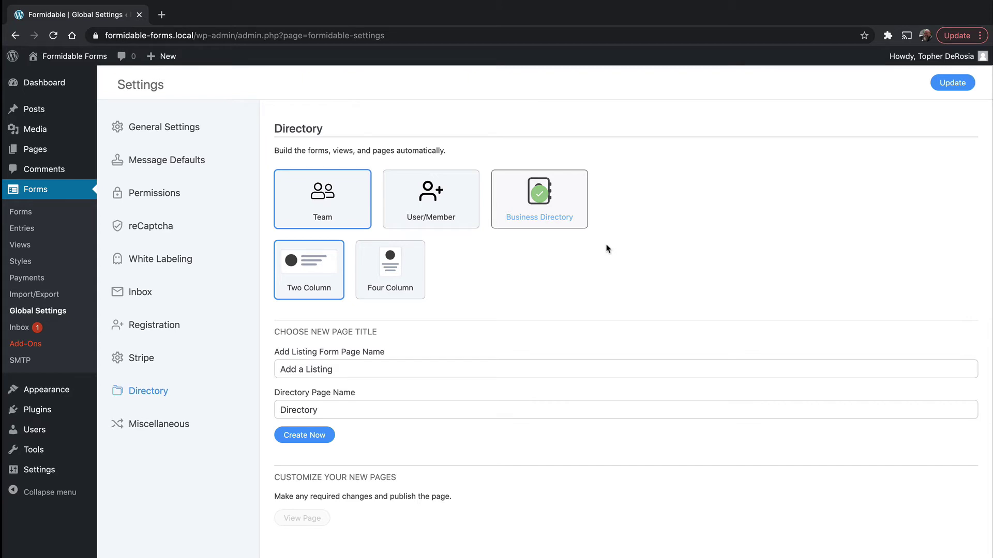
click(21, 212)
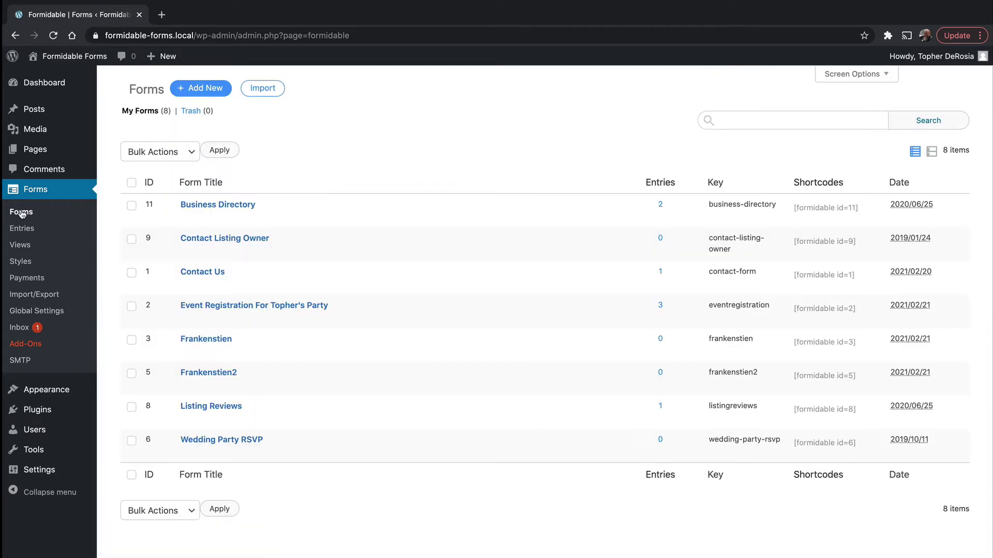
mouse_move(217, 210)
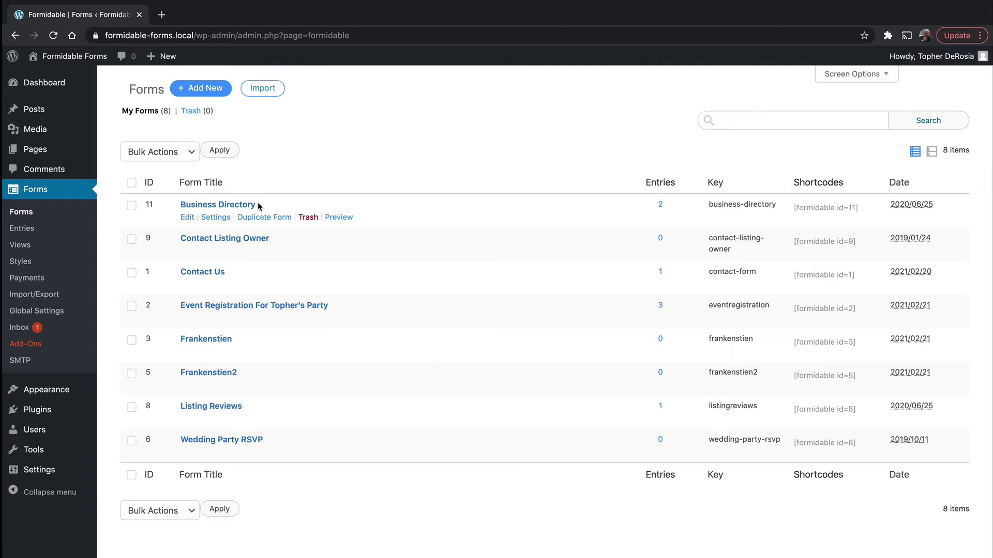
click(188, 218)
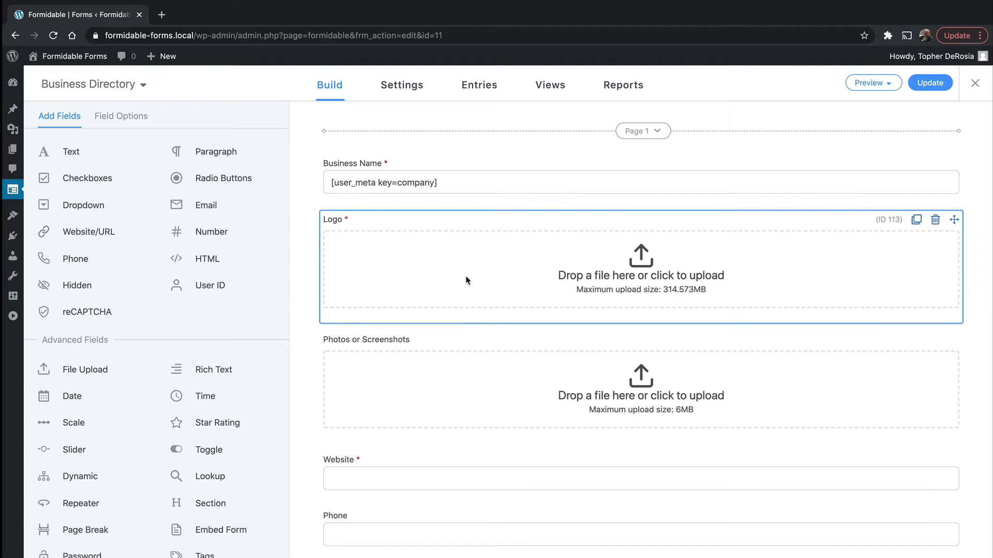
scroll(465, 280, down, 10)
scroll(466, 277, down, 5)
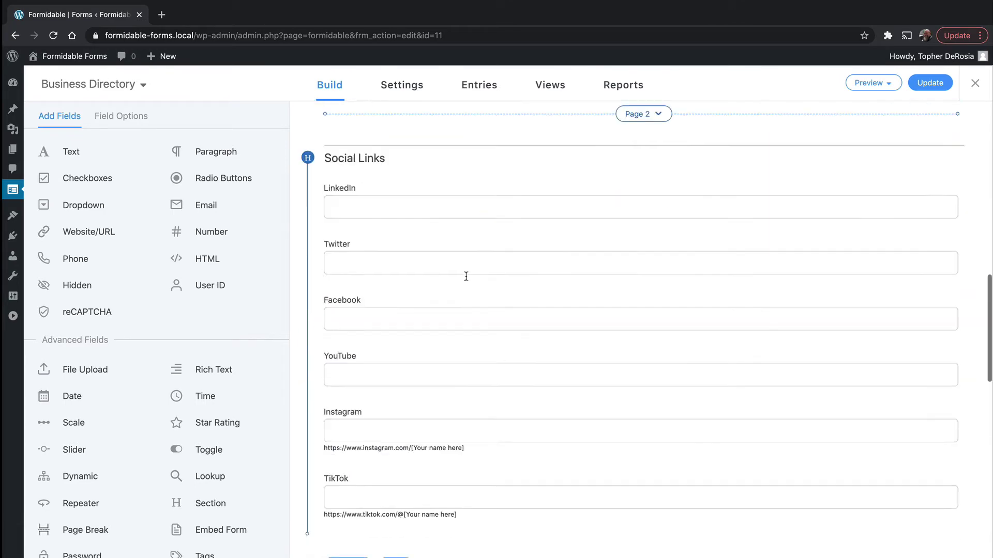
scroll(467, 279, up, 15)
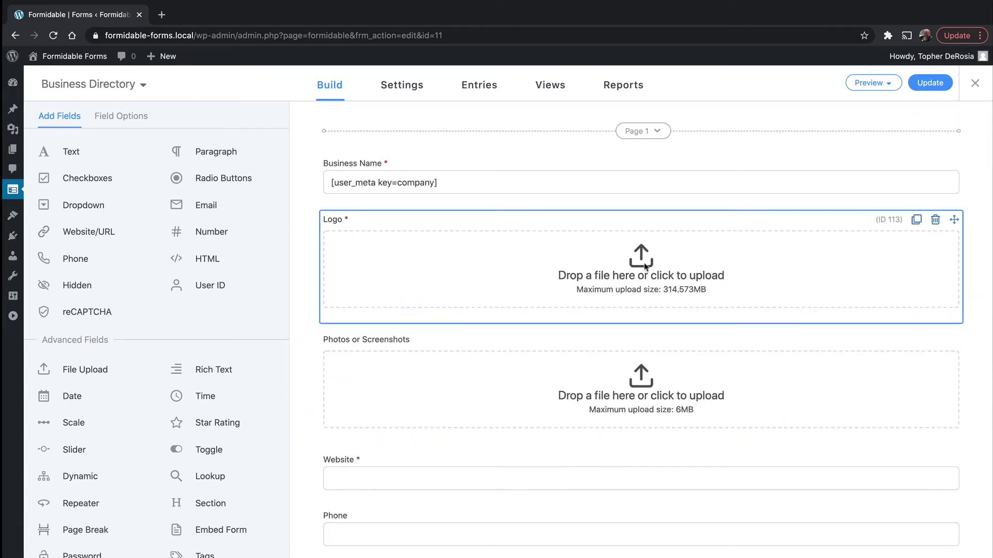
scroll(520, 395, down, 7)
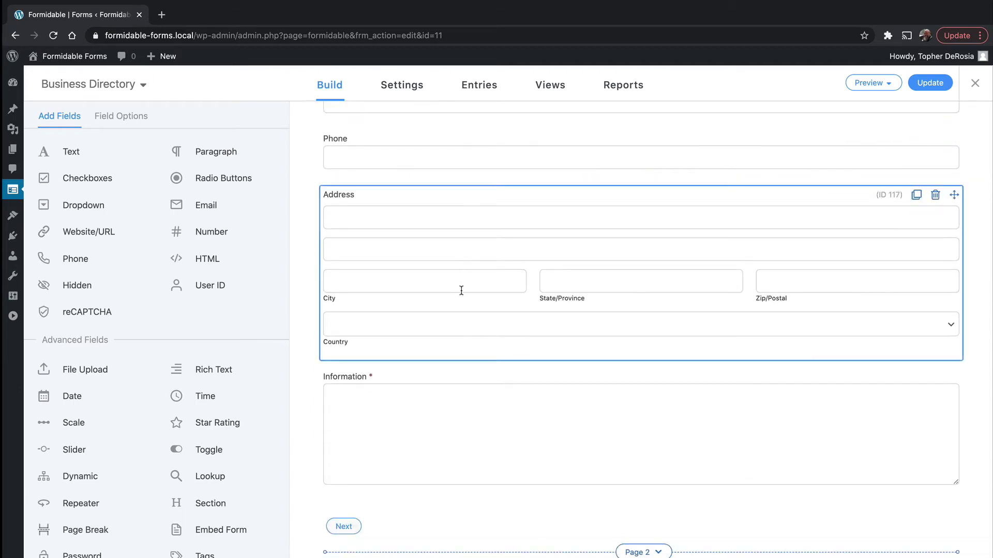
scroll(494, 306, down, 4)
scroll(494, 305, down, 14)
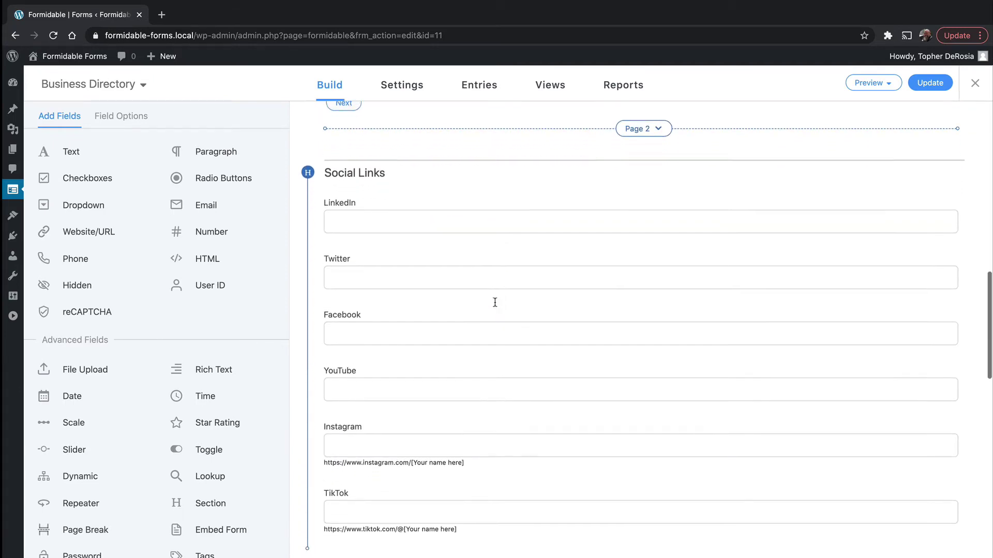
scroll(494, 306, down, 6)
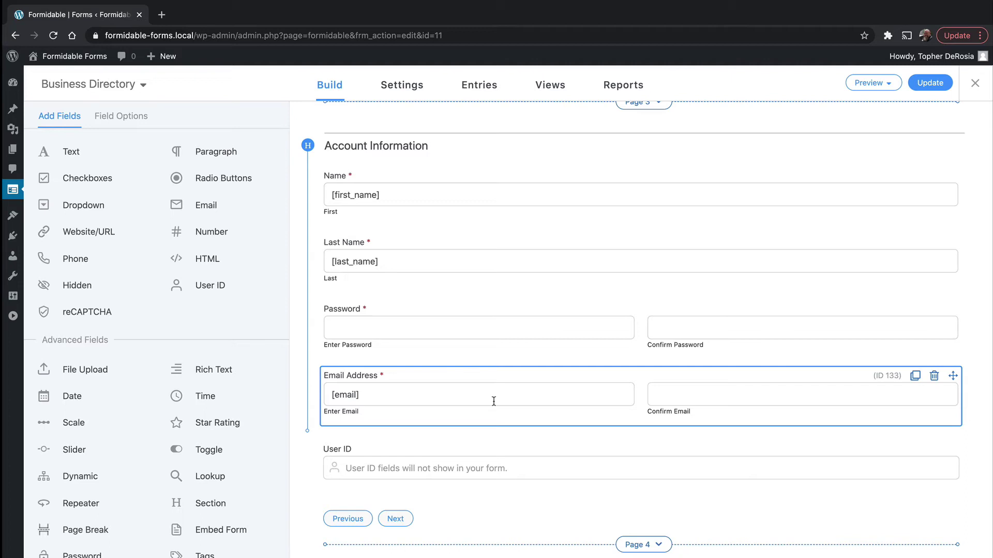
scroll(494, 401, down, 9)
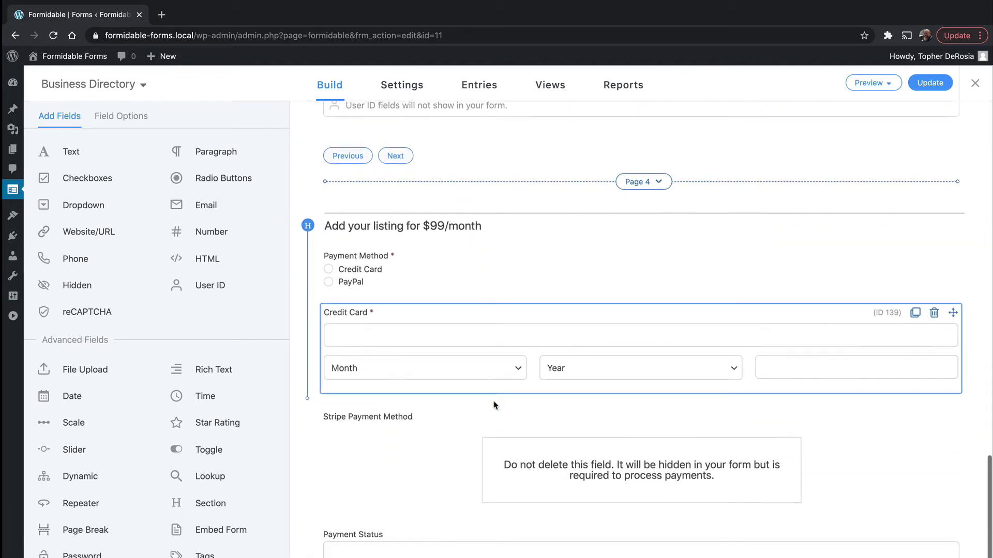
scroll(494, 406, down, 1)
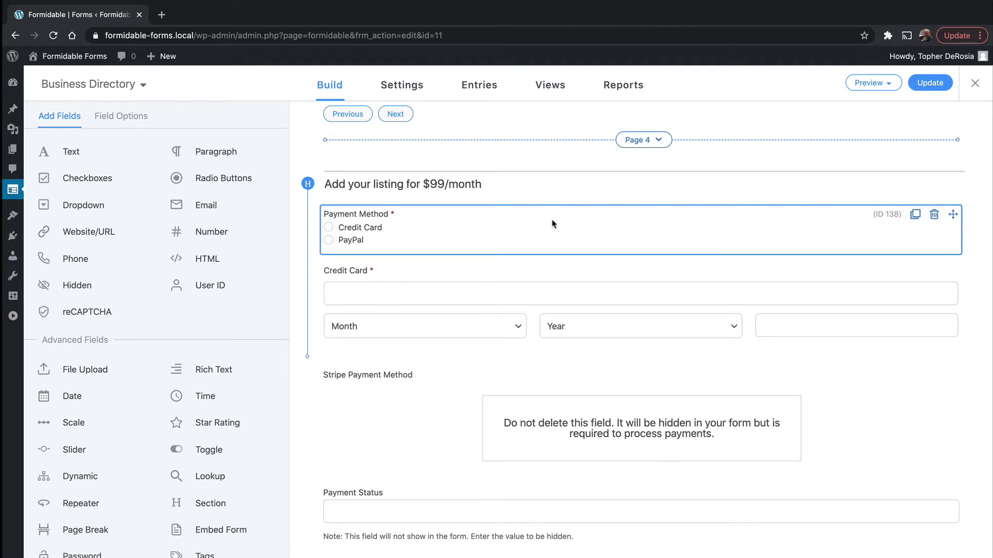
scroll(517, 223, down, 3)
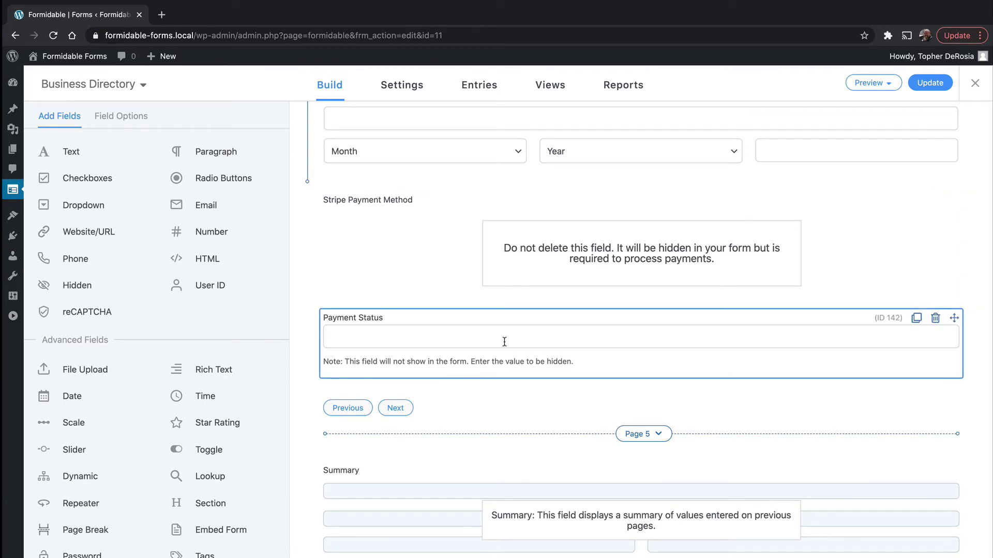
scroll(504, 342, down, 1)
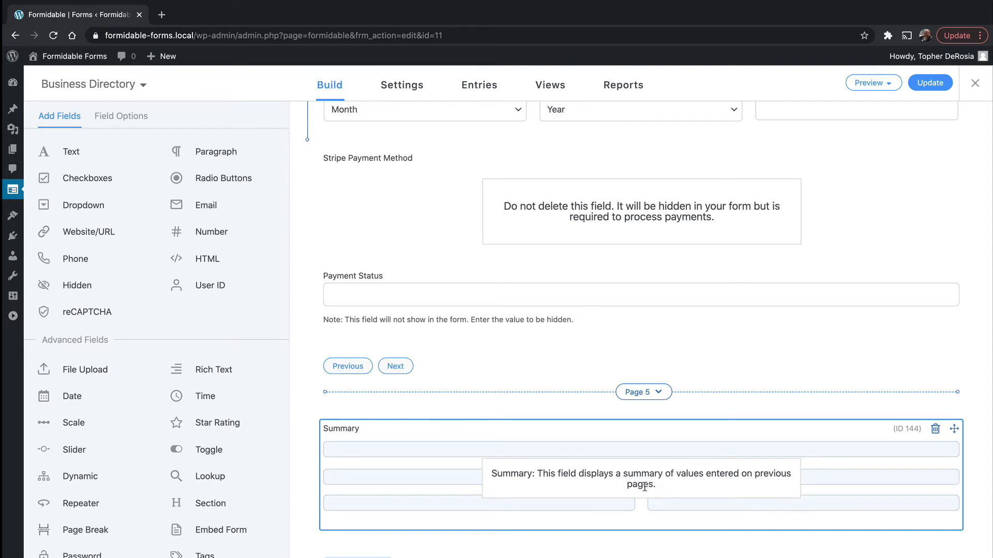
scroll(610, 409, up, 20)
scroll(615, 410, down, 10)
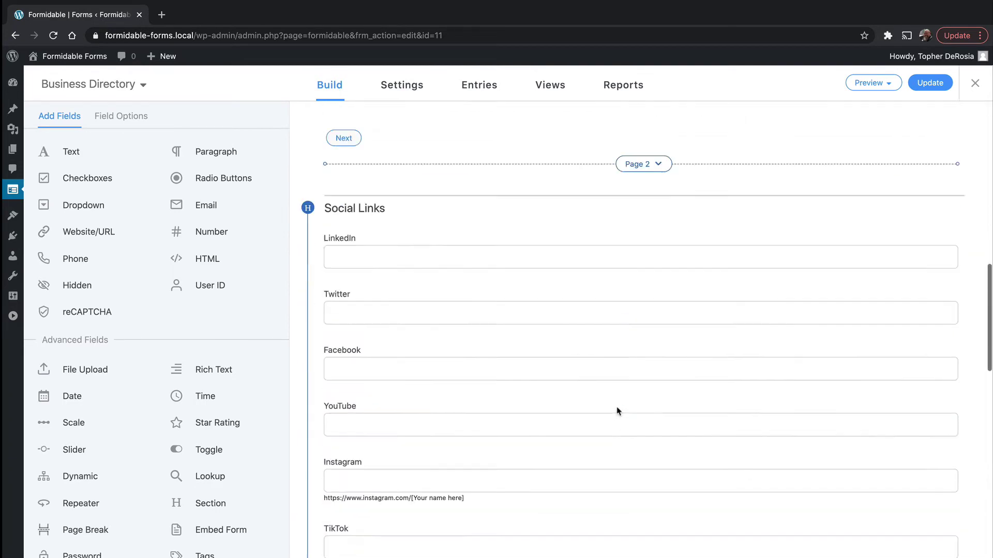
scroll(617, 411, down, 4)
scroll(617, 411, up, 12)
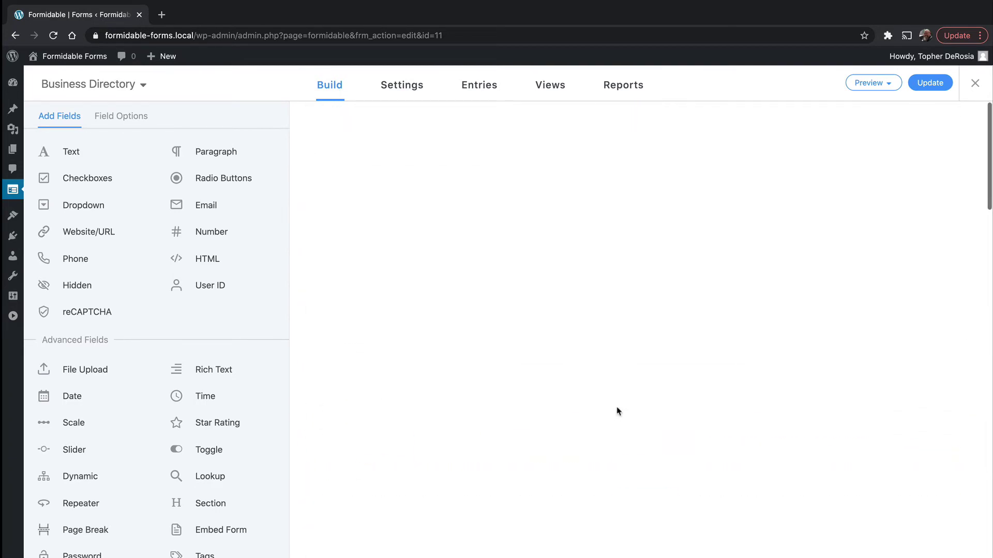
Step: Open Business Directory's Settings and scroll to the Pagination step titles and Messages
click(396, 93)
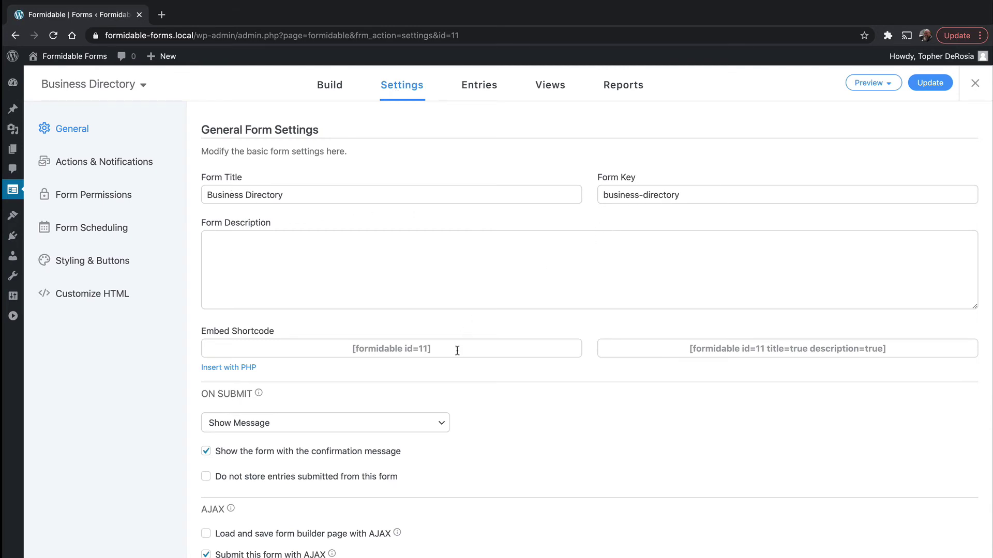
scroll(457, 350, down, 4)
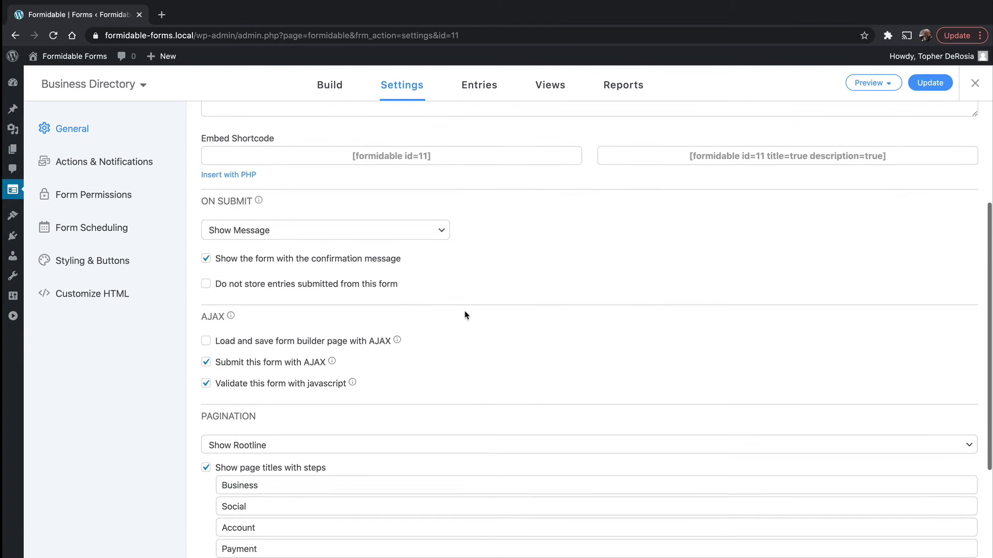
scroll(468, 305, down, 2)
scroll(403, 400, down, 2)
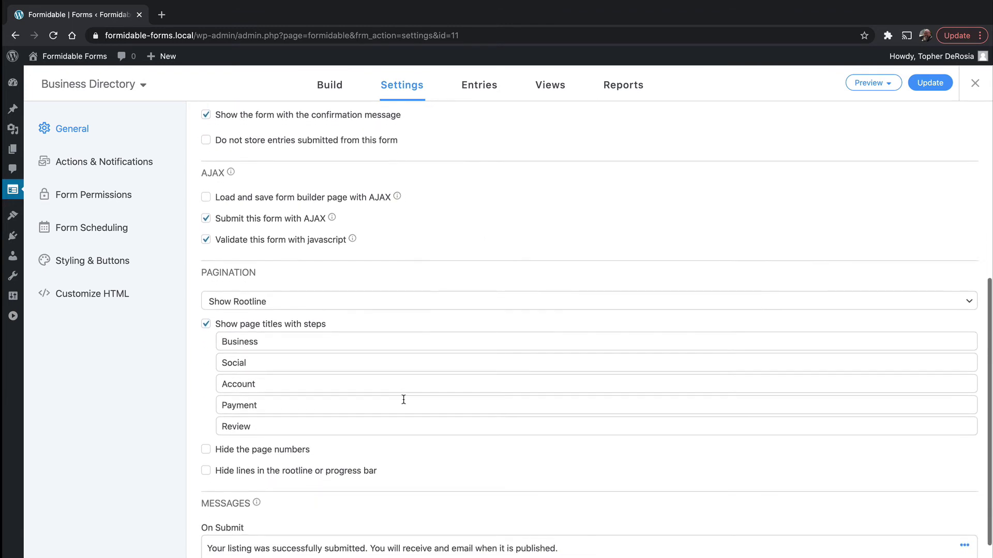
scroll(398, 443, down, 2)
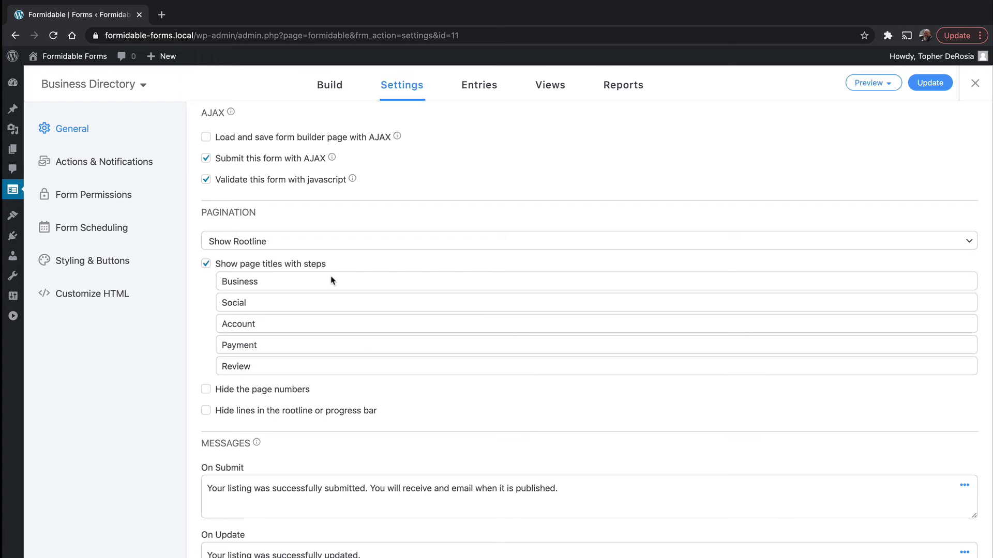
scroll(352, 380, down, 2)
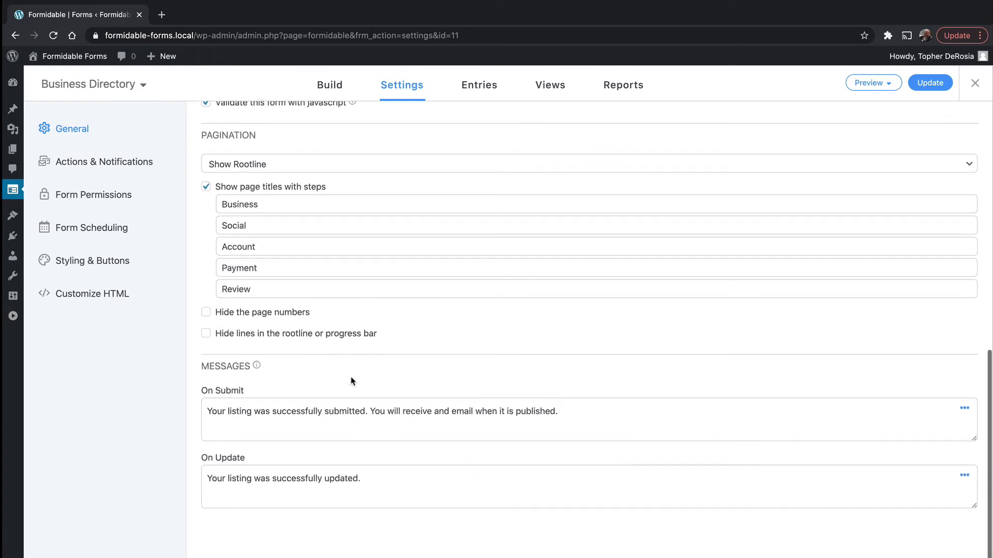
Step: Expand the $99 monthly Stripe Collect a Payment action and review its options
click(115, 159)
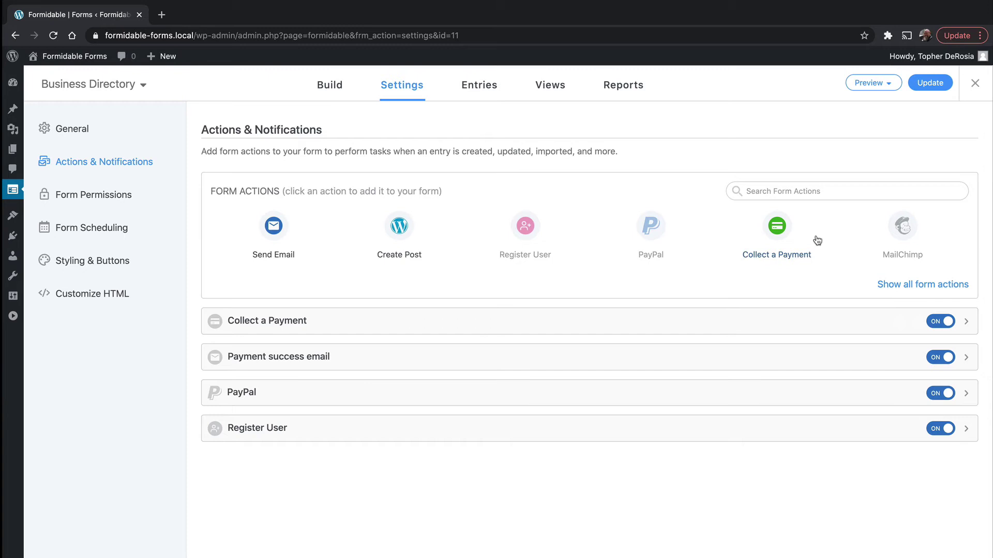
click(645, 323)
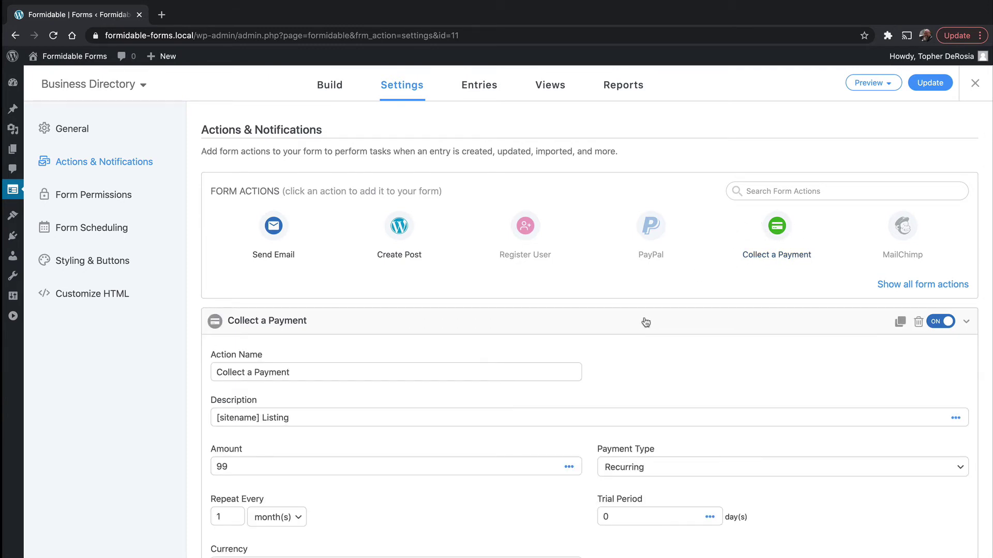
scroll(645, 322, down, 4)
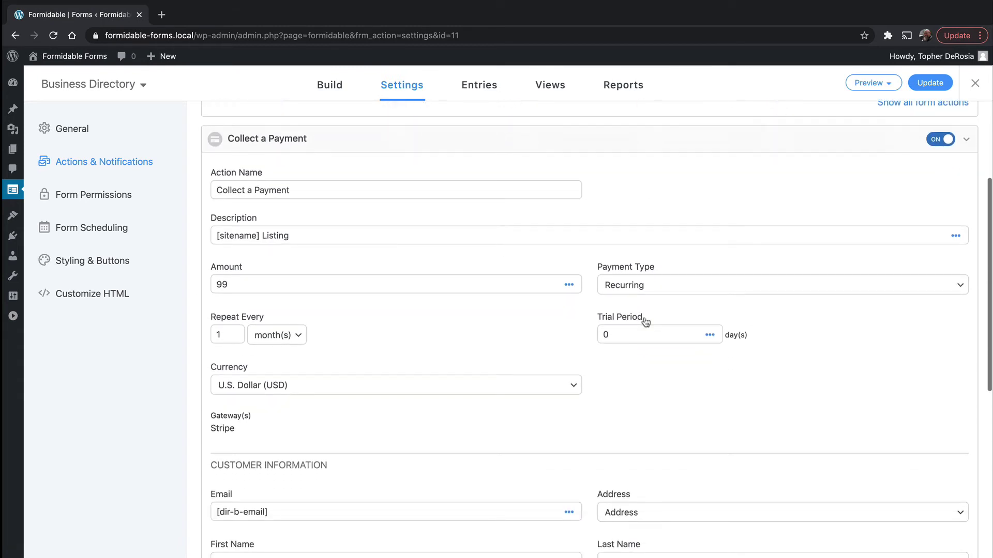
scroll(645, 322, down, 2)
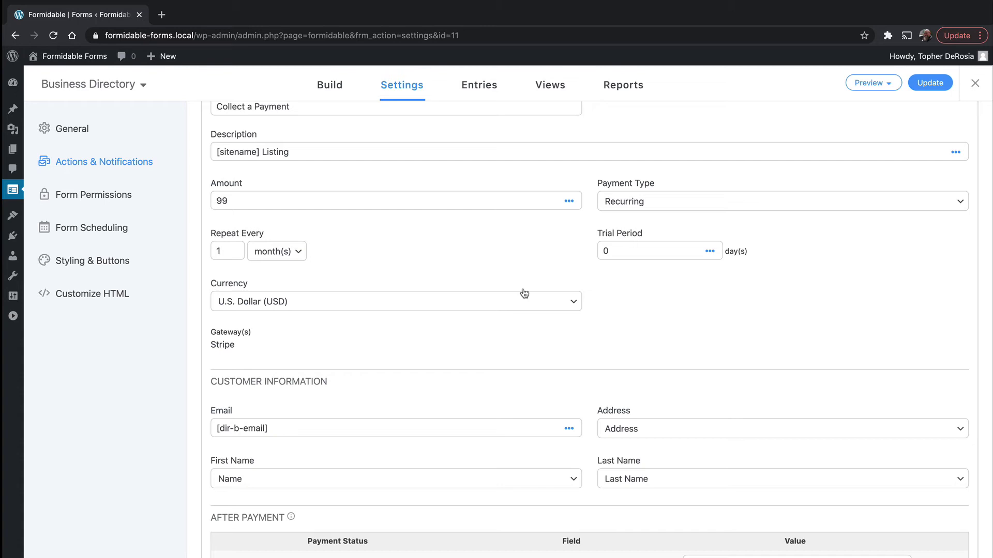
scroll(525, 293, down, 3)
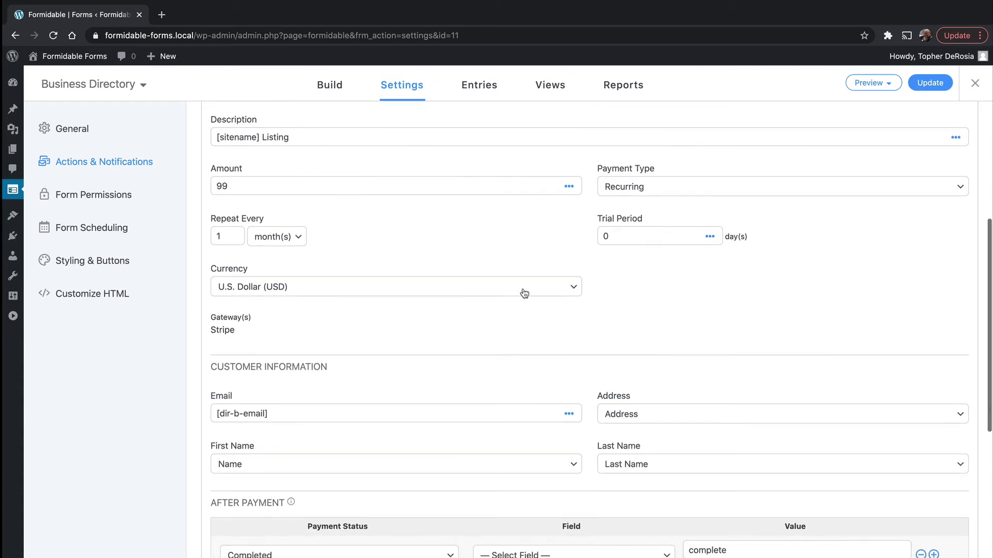
scroll(525, 293, down, 5)
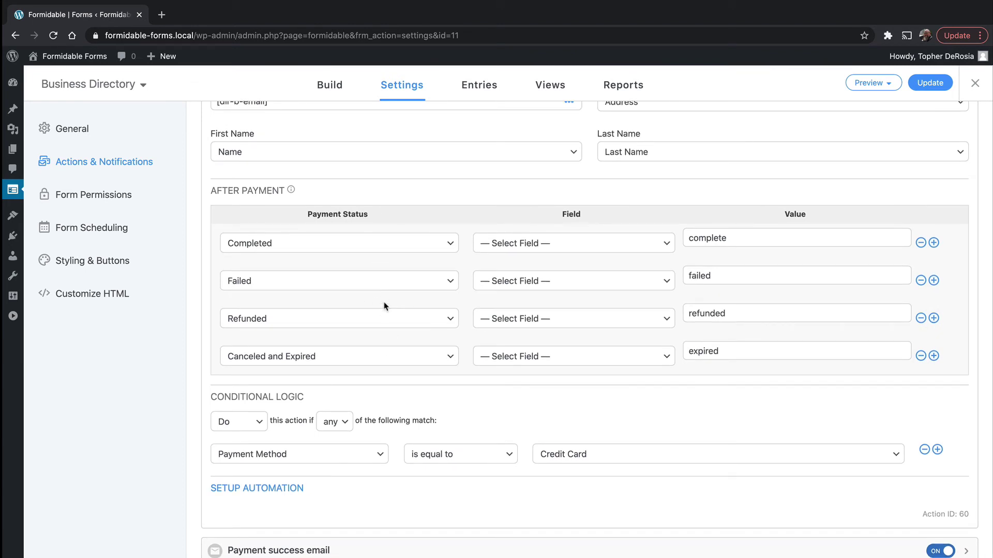
scroll(389, 306, up, 10)
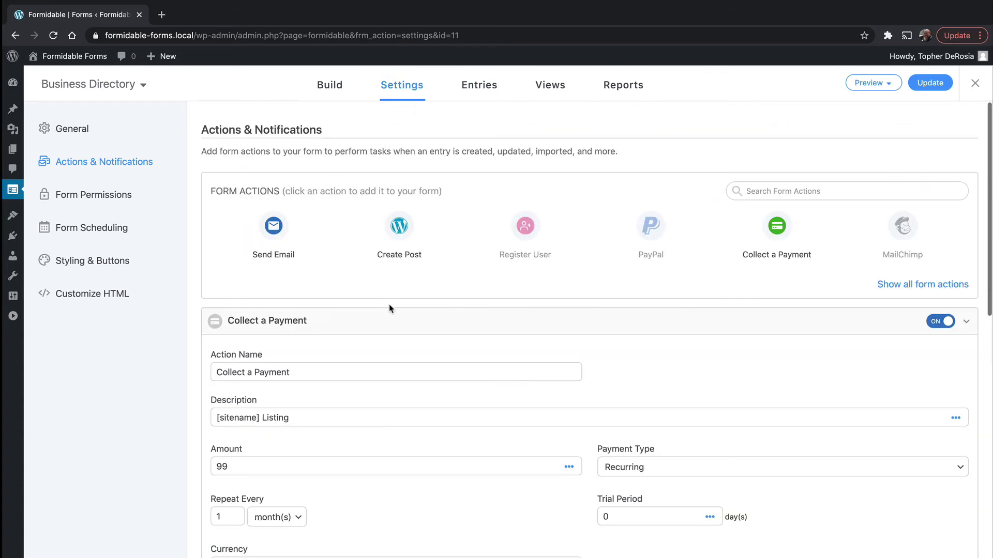
Step: Collapse Collect a Payment and look over the Payment success email action's settings
click(512, 335)
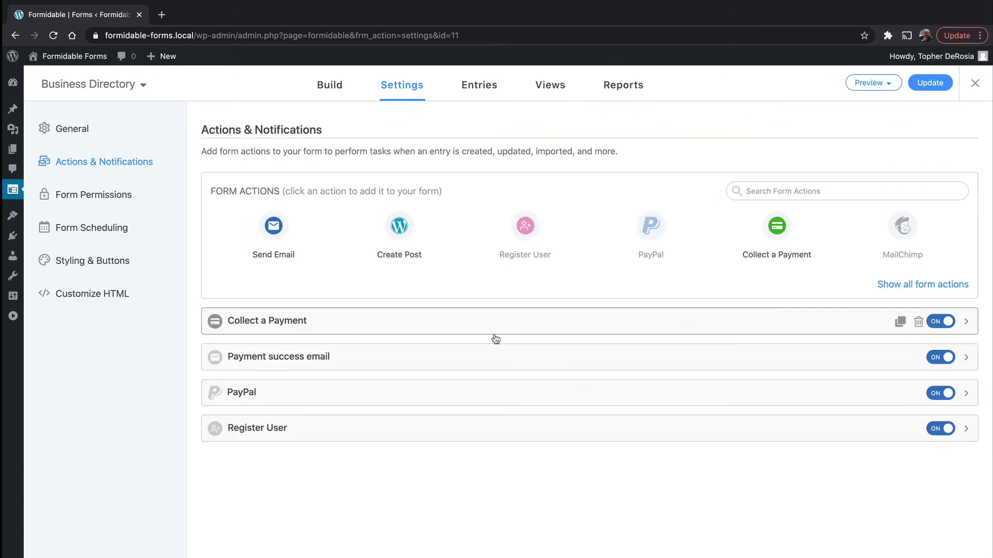
click(385, 360)
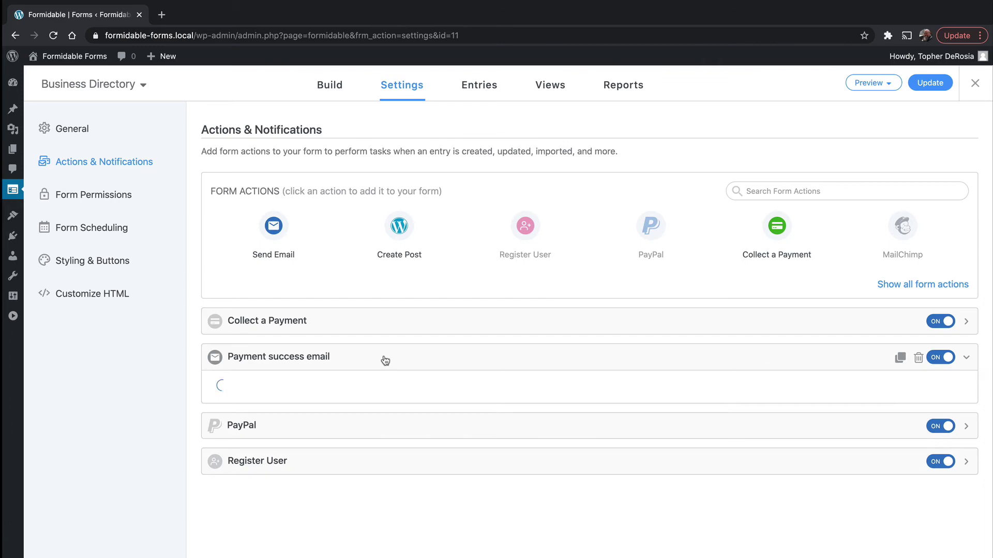
scroll(467, 473, down, 5)
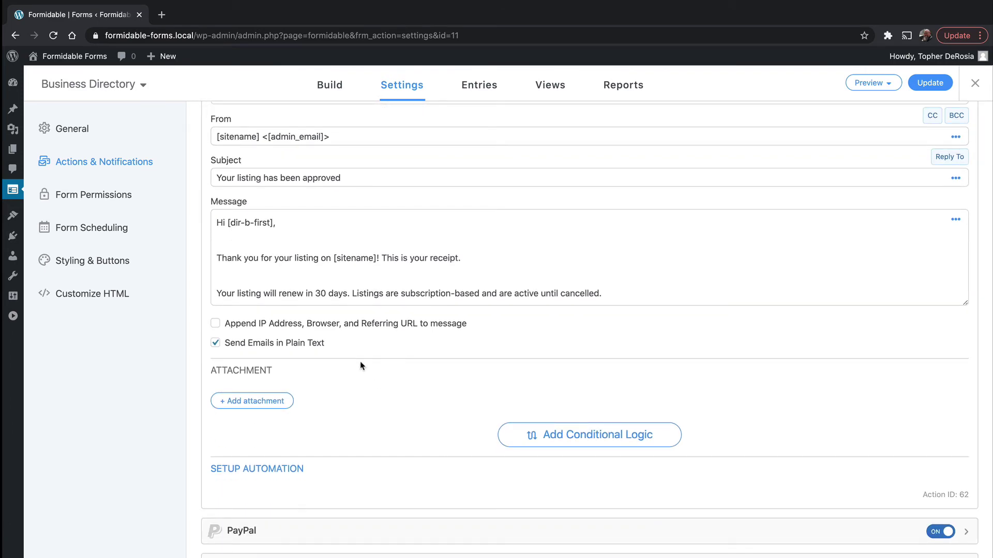
scroll(361, 366, up, 2)
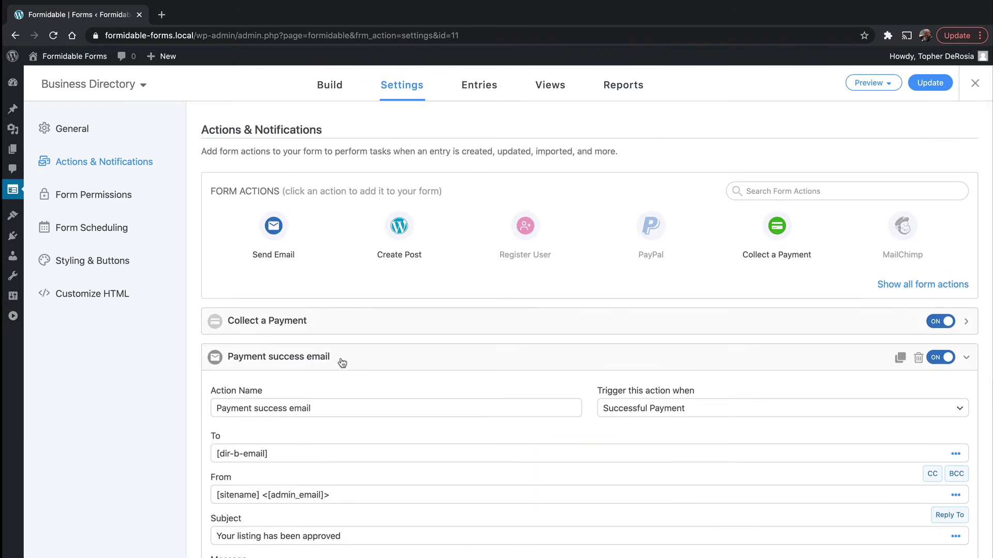
click(342, 363)
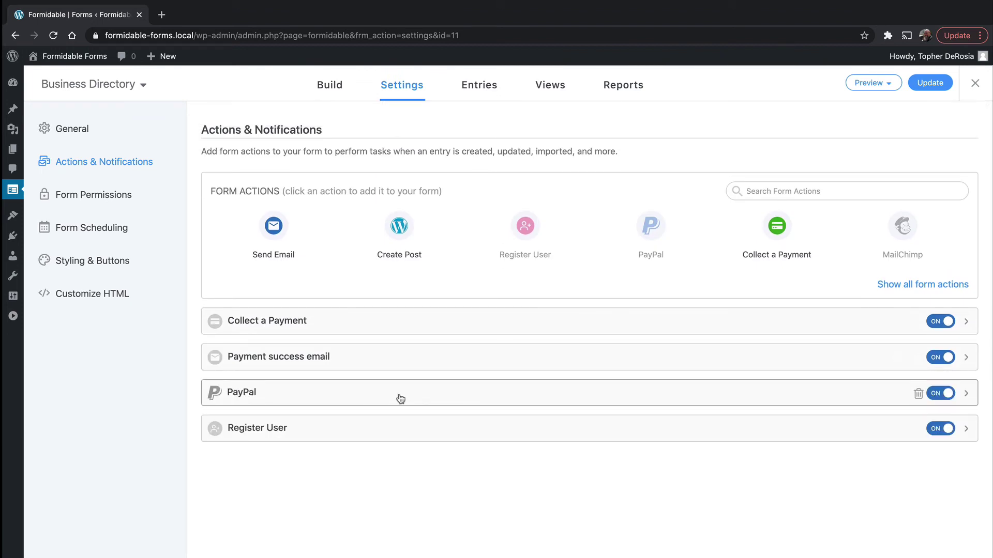
Step: Switch the PayPal action off and inspect Register User's User Meta Value options unchanged
click(947, 395)
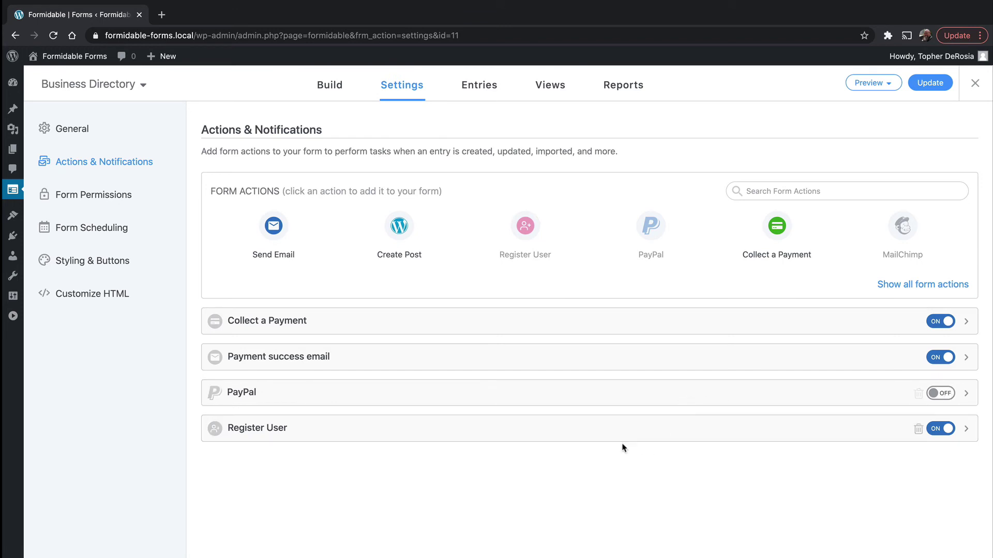
click(552, 430)
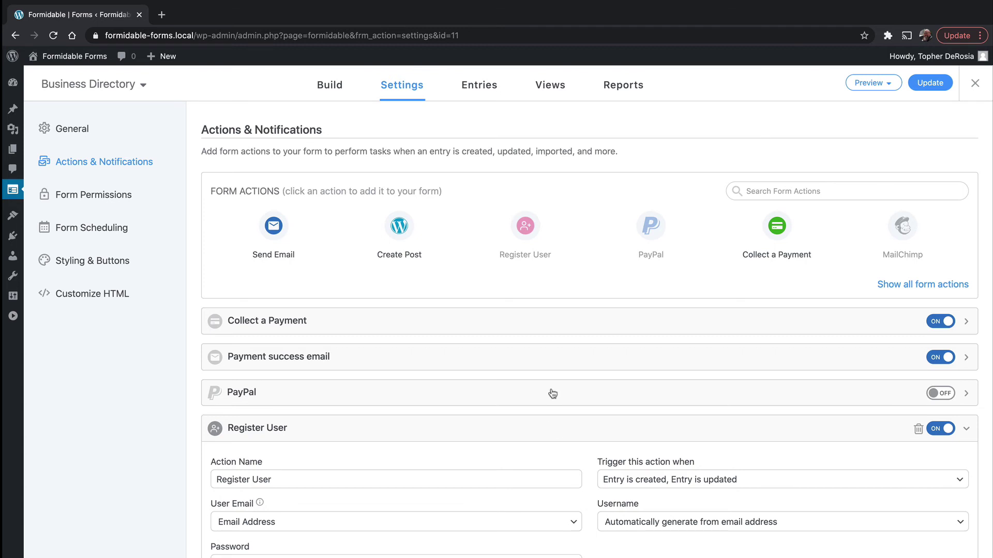
scroll(552, 395, down, 4)
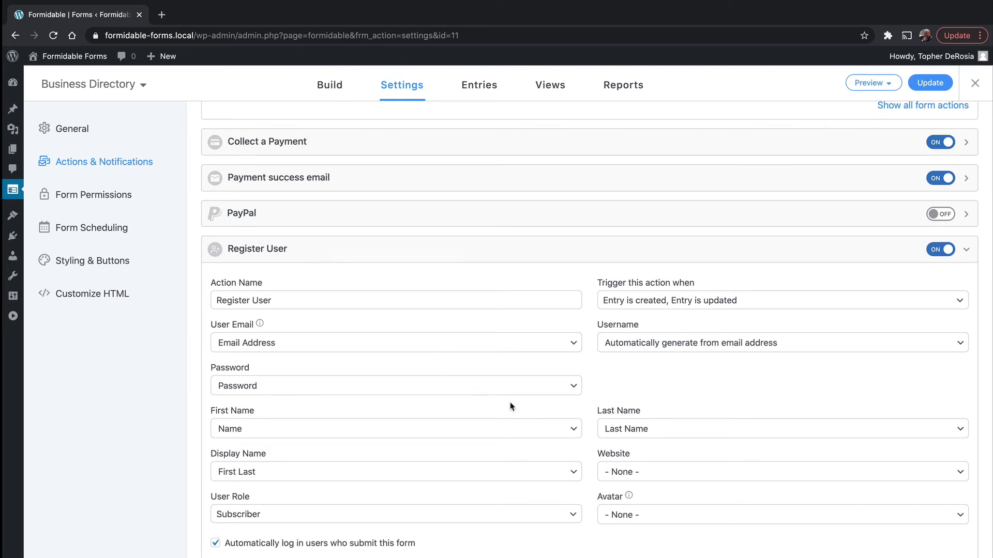
scroll(510, 381, down, 6)
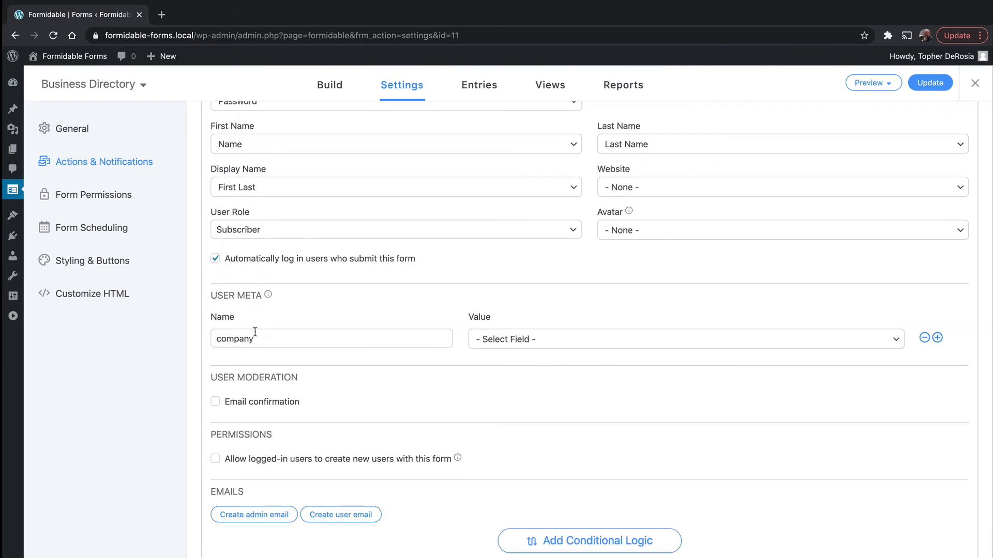
click(586, 344)
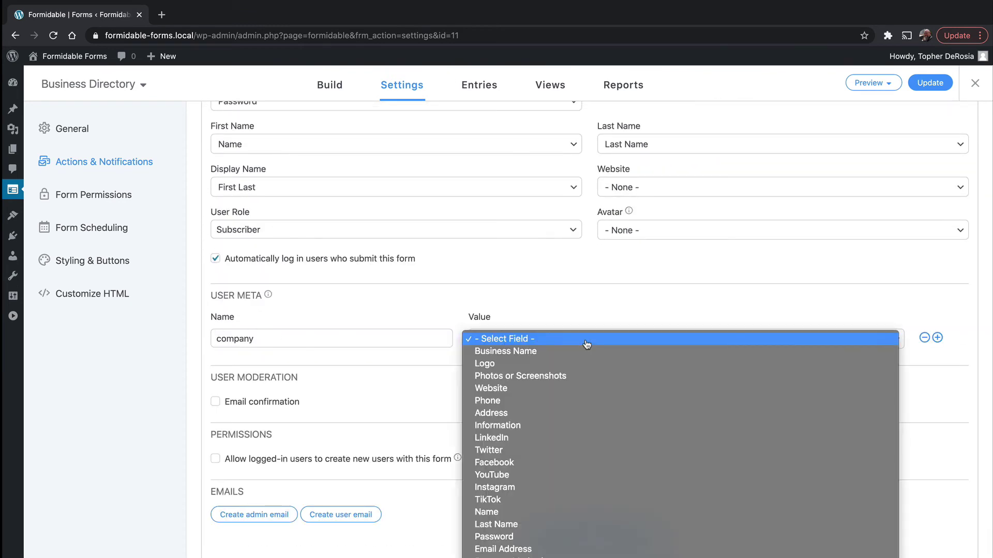
click(546, 302)
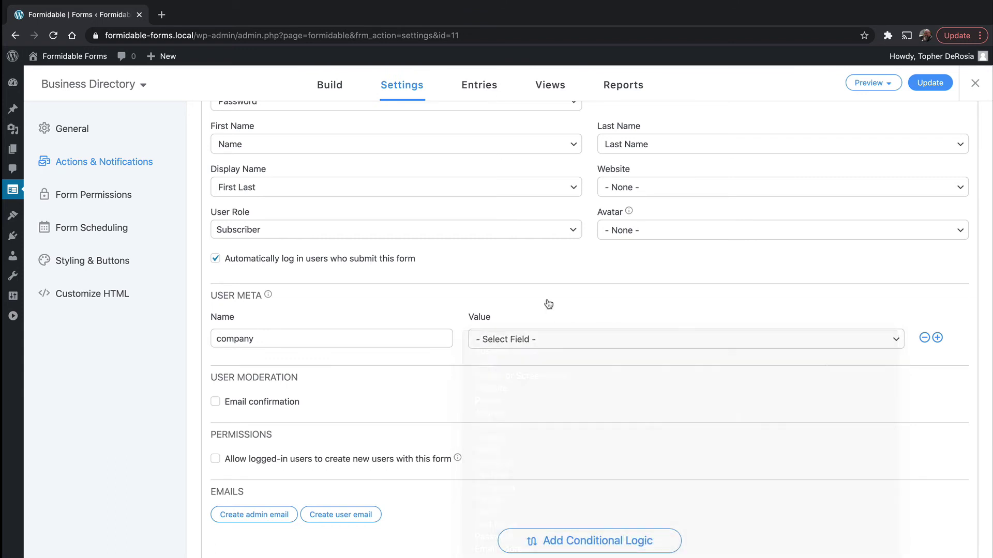
Step: Look through Form Permissions, Form Scheduling, Styling & Buttons and Customize HTML, return to General, then go to Pages
click(96, 194)
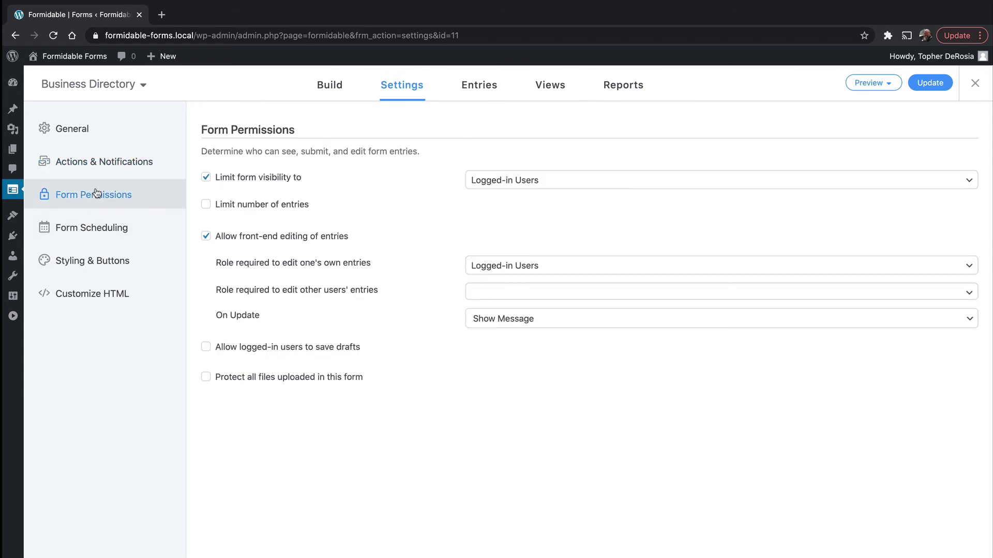
click(93, 228)
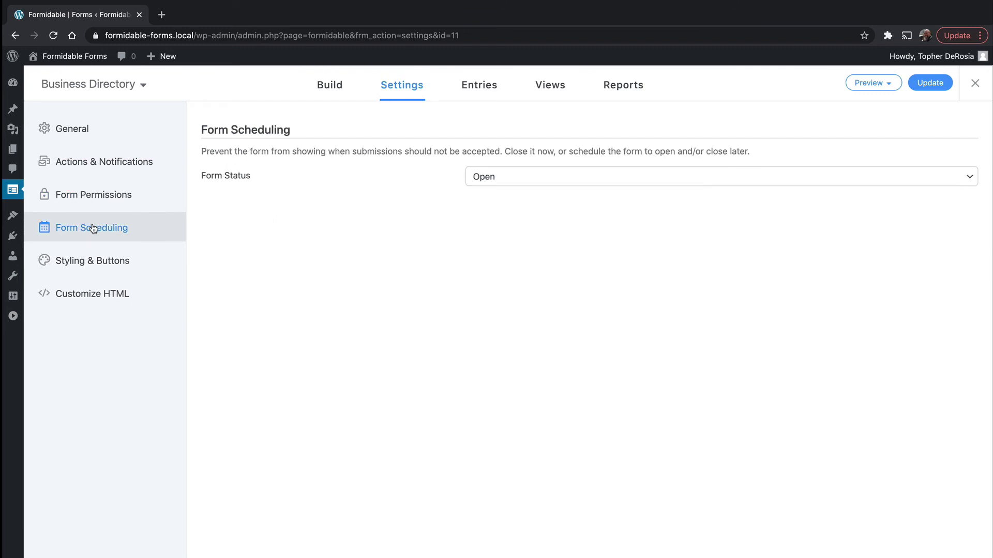
click(85, 263)
click(94, 298)
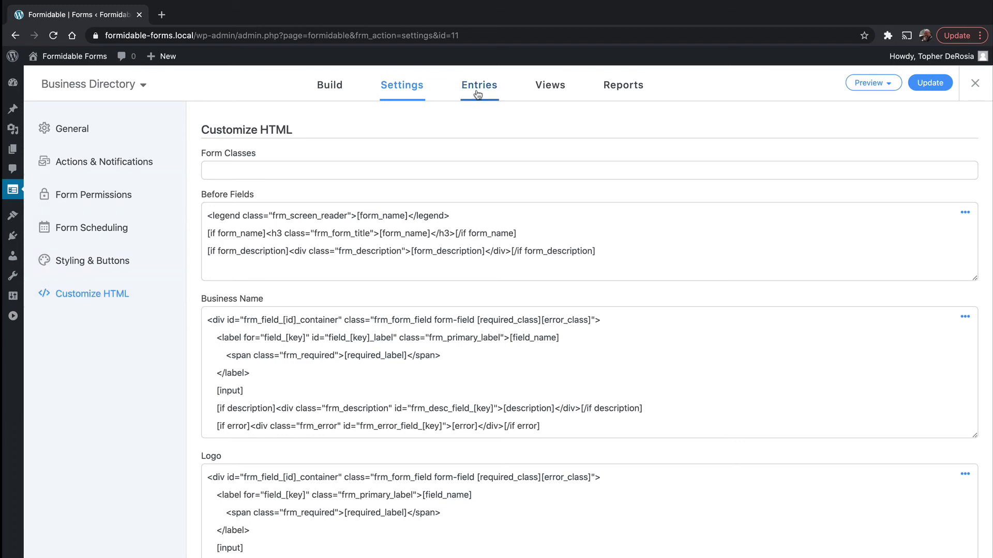
click(546, 89)
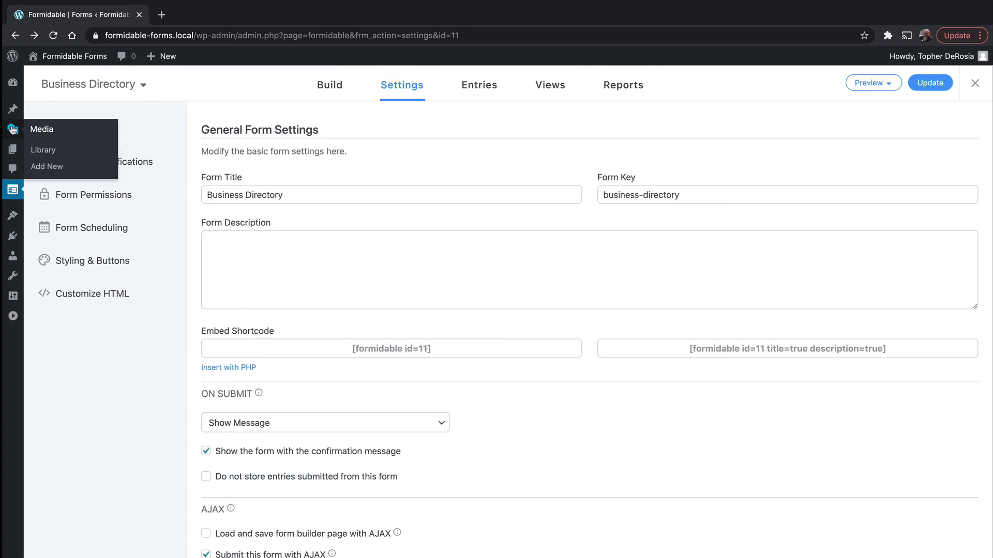
click(11, 155)
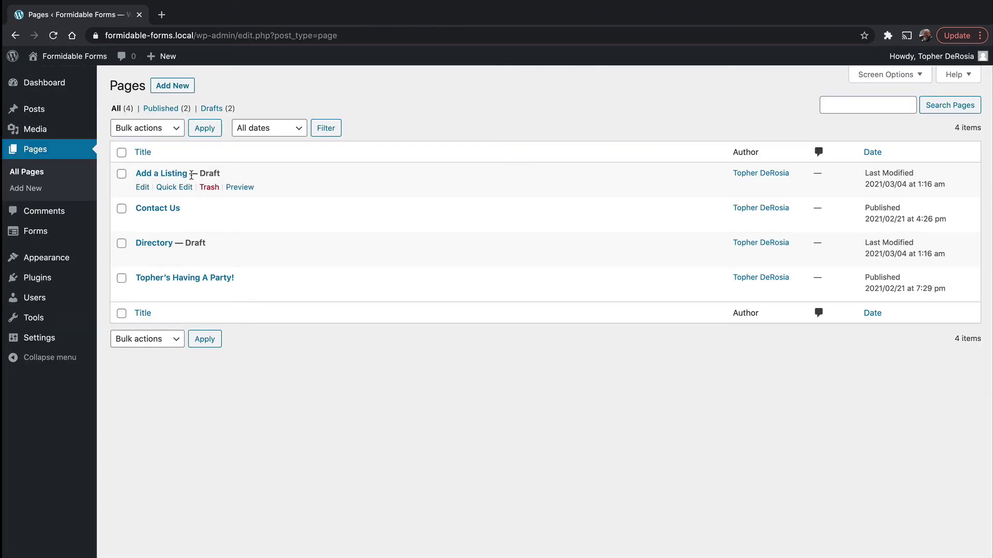
Step: Bulk-edit the Add a Listing and Directory drafts to Published, then view the live Add a Listing page
mouse_move(198, 185)
click(122, 175)
click(121, 243)
click(150, 129)
click(148, 142)
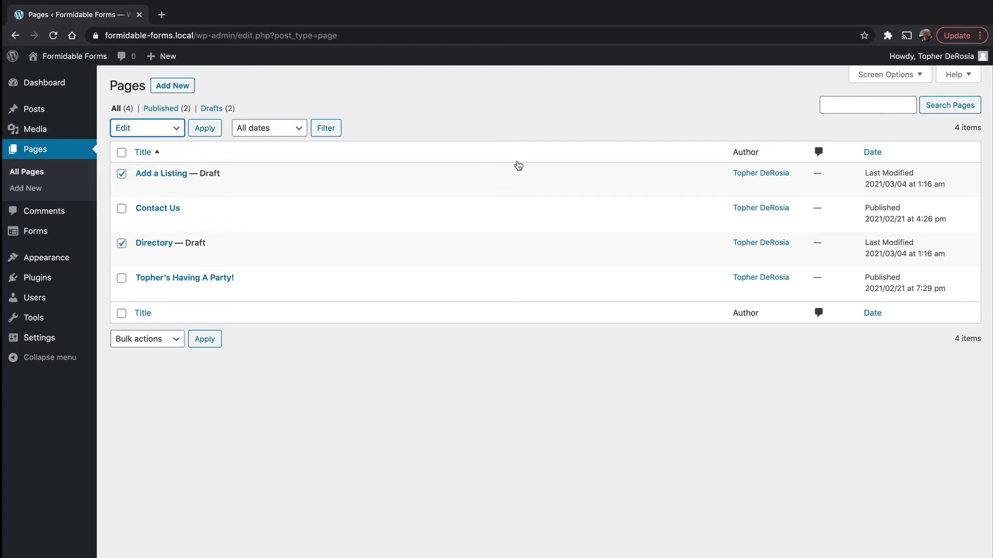
click(206, 129)
click(484, 251)
click(455, 262)
click(953, 285)
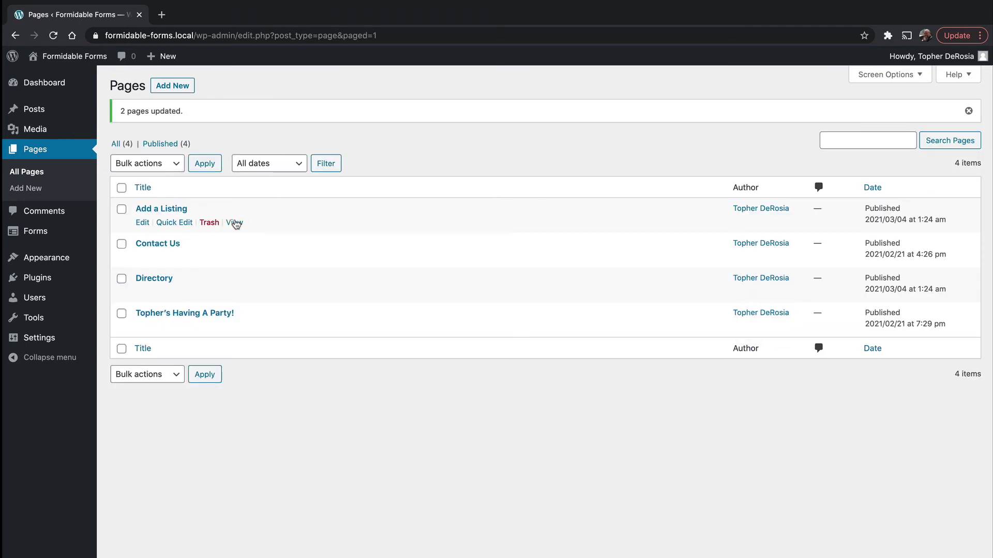
super+click(235, 223)
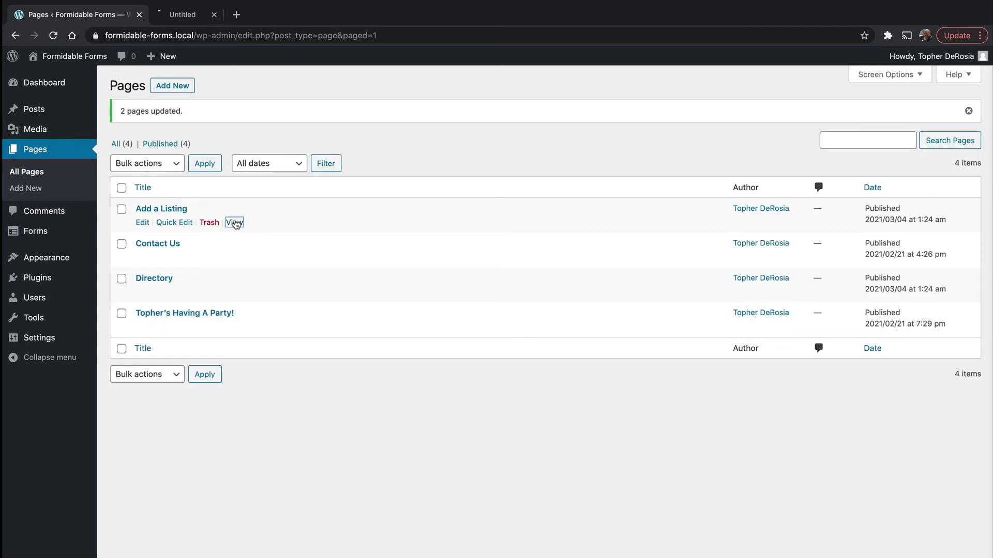
click(201, 16)
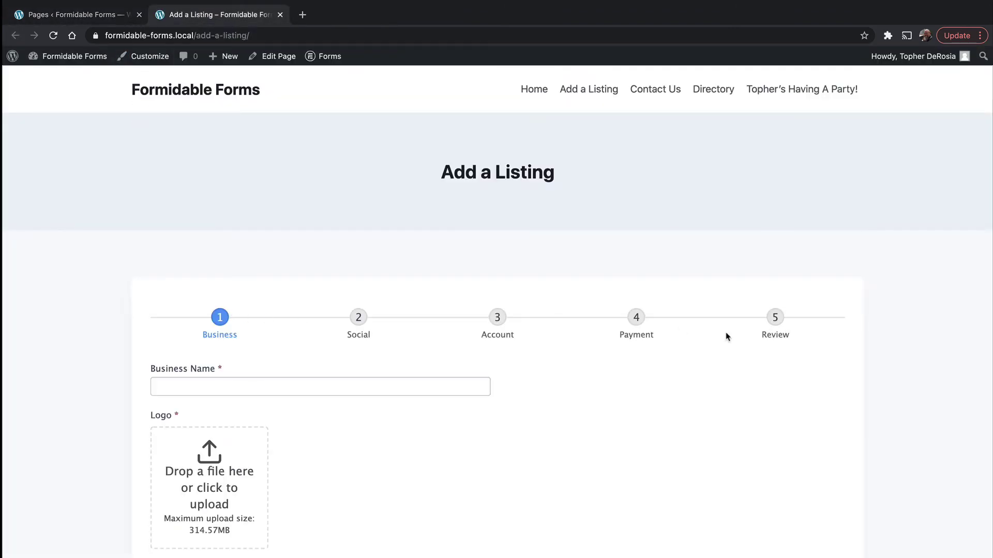
Step: Fill the Business Name field with the saved business name
scroll(594, 315, down, 5)
scroll(673, 281, up, 3)
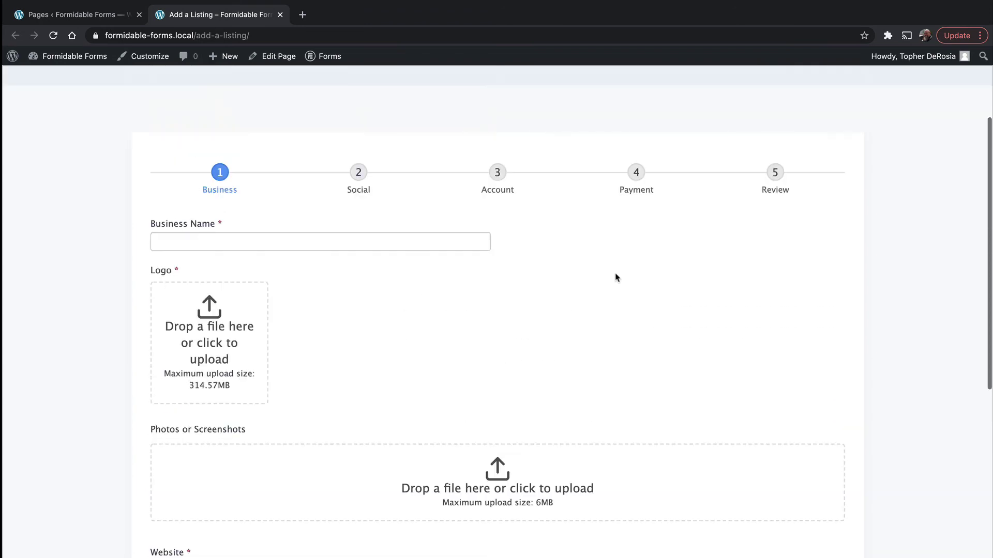
click(295, 239)
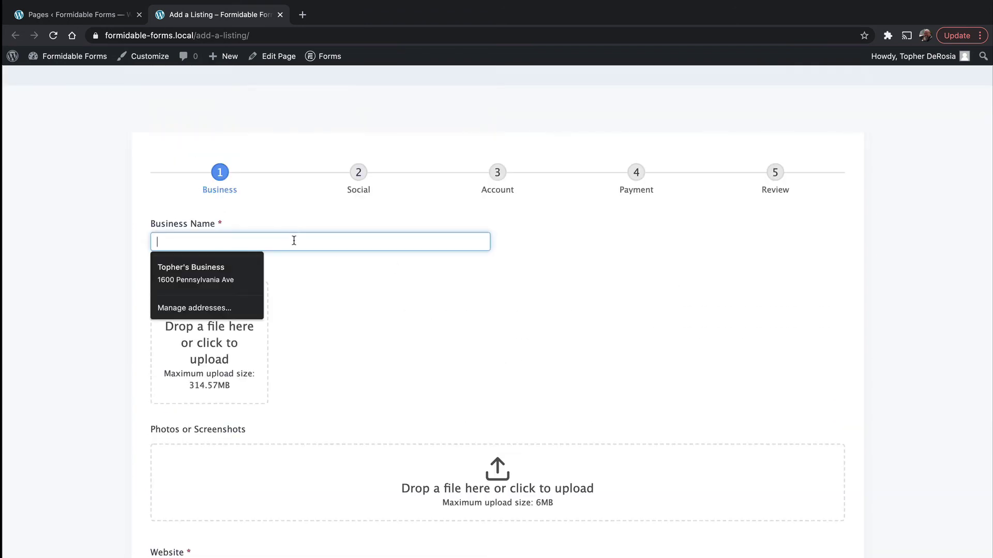
click(202, 267)
Step: Upload a logo image and four listing photos
click(190, 318)
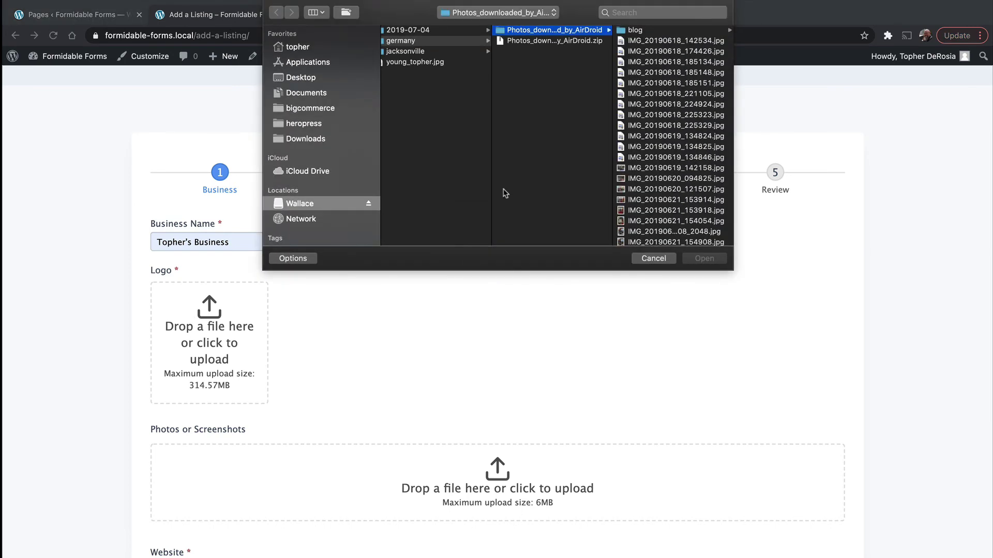
click(695, 233)
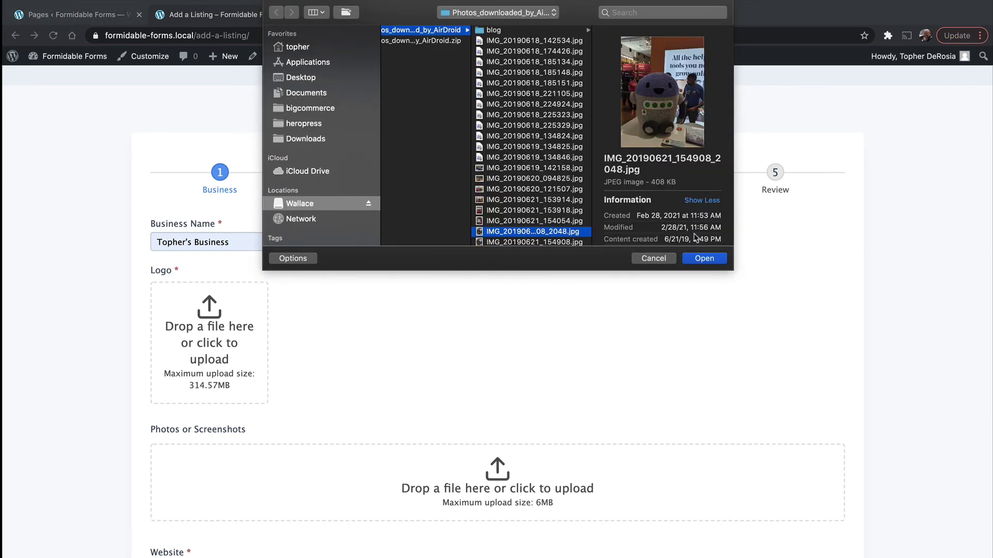
click(702, 258)
click(492, 401)
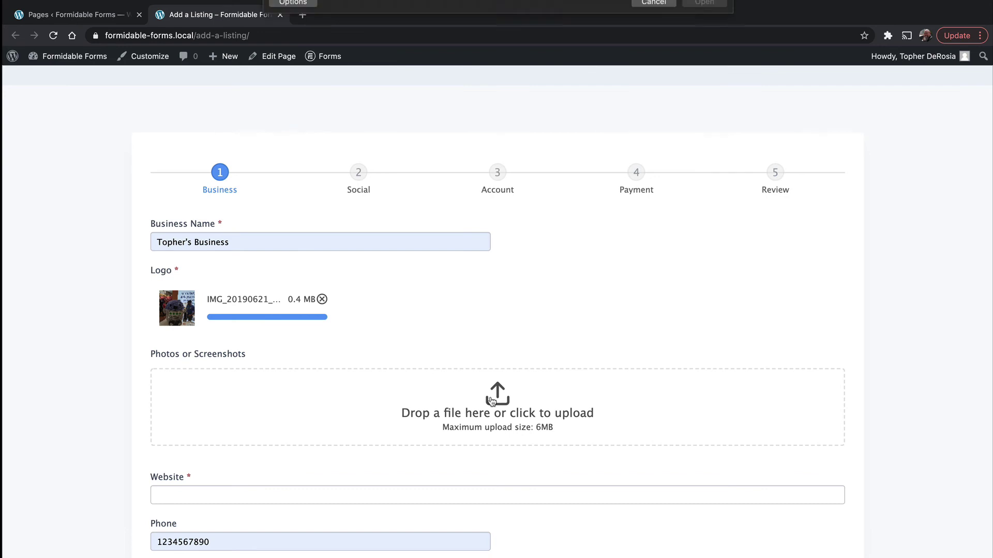
click(455, 147)
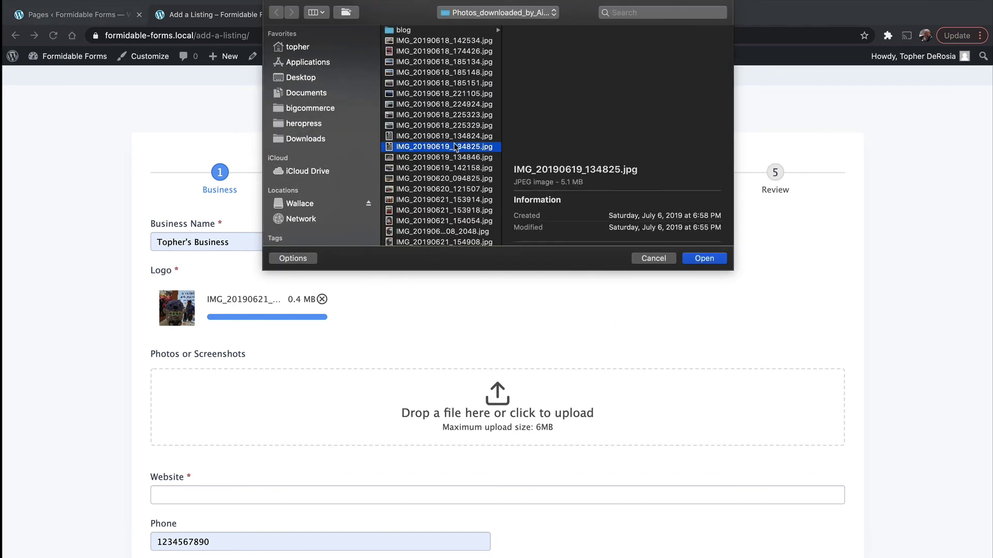
shift+click(458, 179)
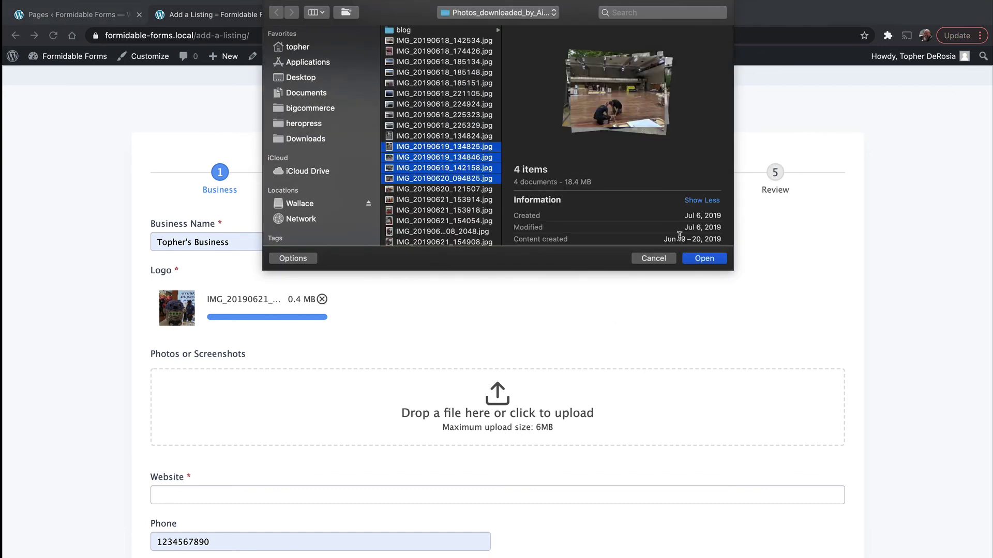
click(705, 258)
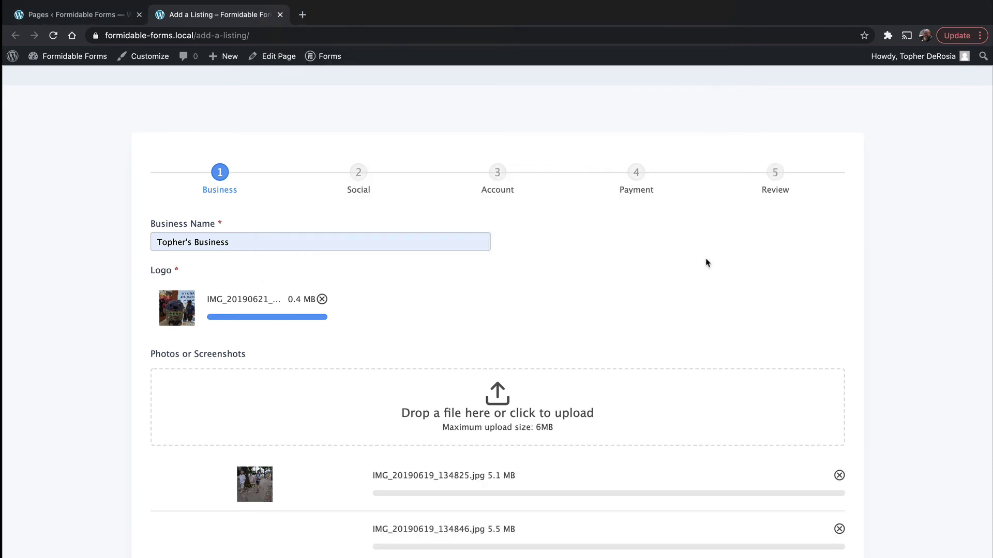
scroll(706, 263, down, 1)
scroll(706, 263, down, 8)
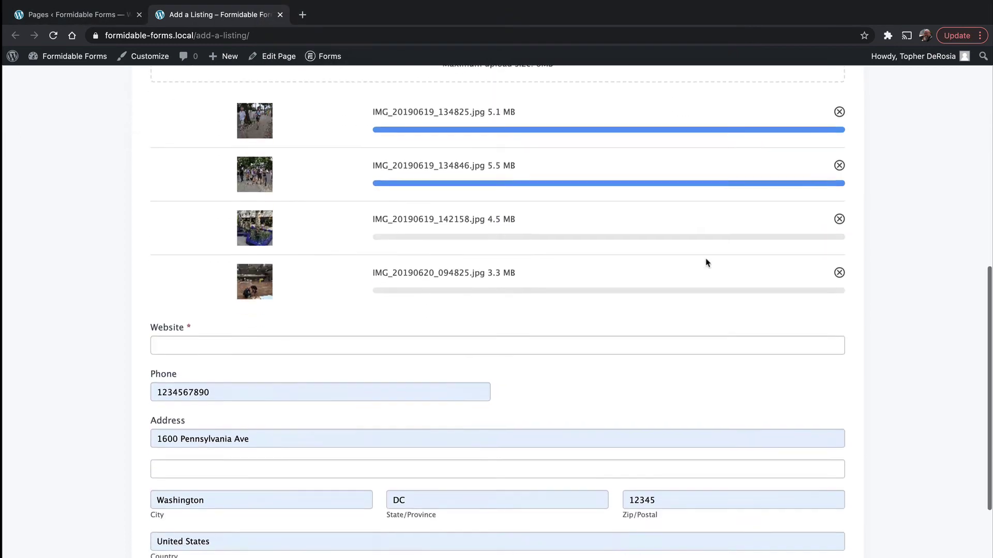
click(478, 275)
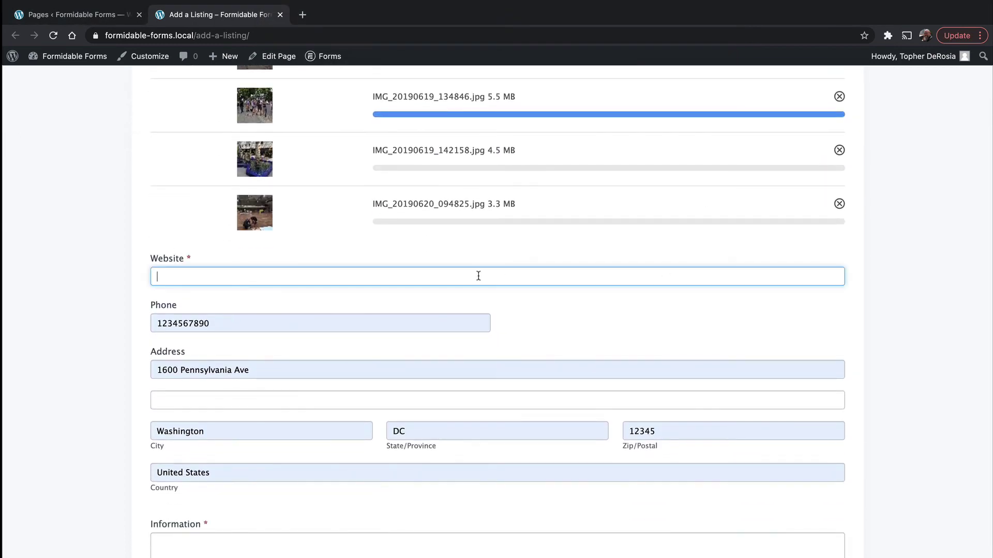
text(https://whitehouse.gov)
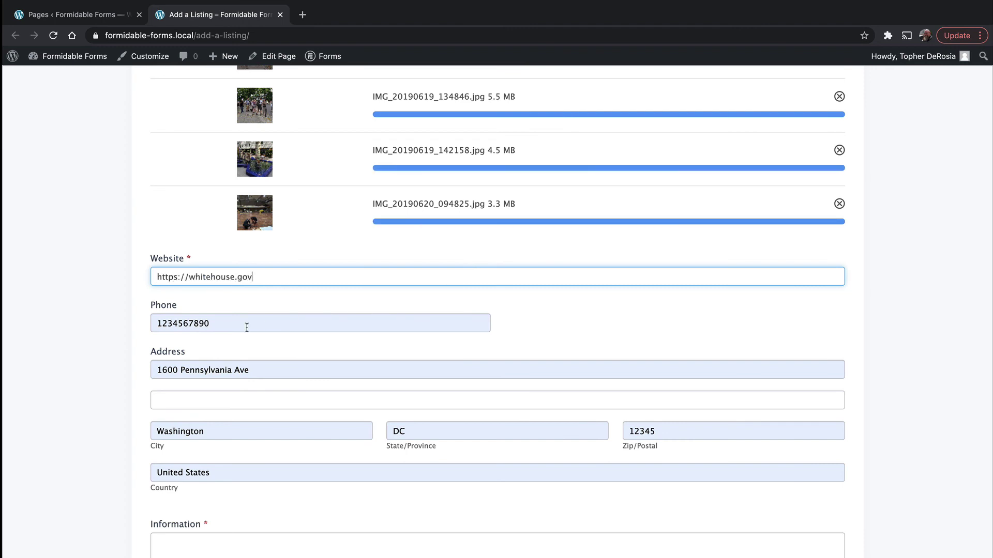
Step: Enter 'This is my cool business!' as the business information and go to the next step
scroll(272, 375, down, 3)
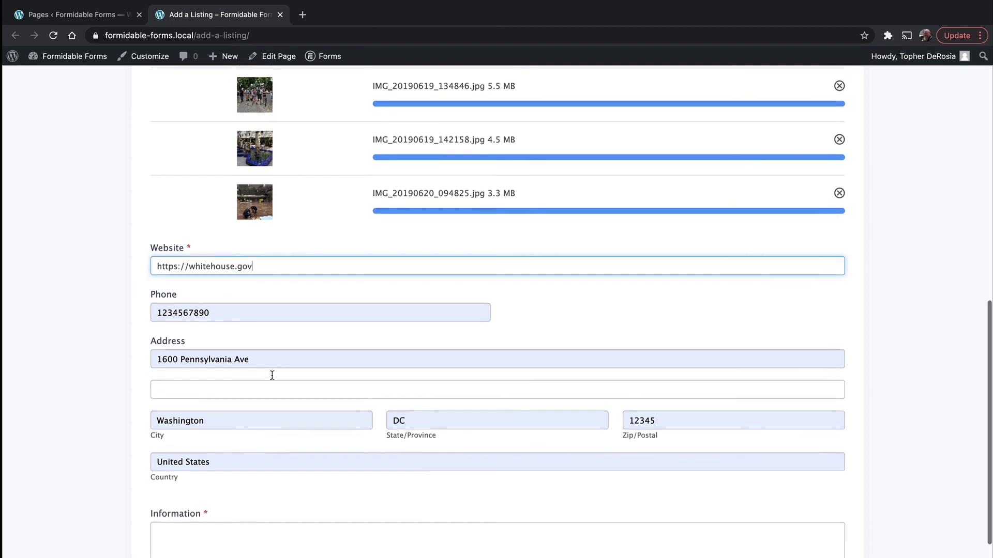
scroll(272, 380, down, 2)
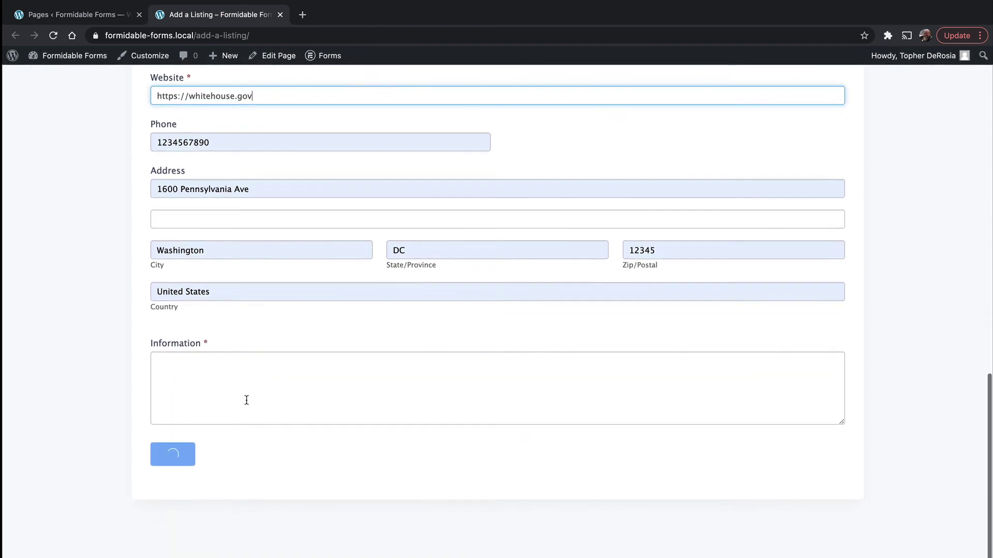
click(239, 385)
text(This is my cool busin)
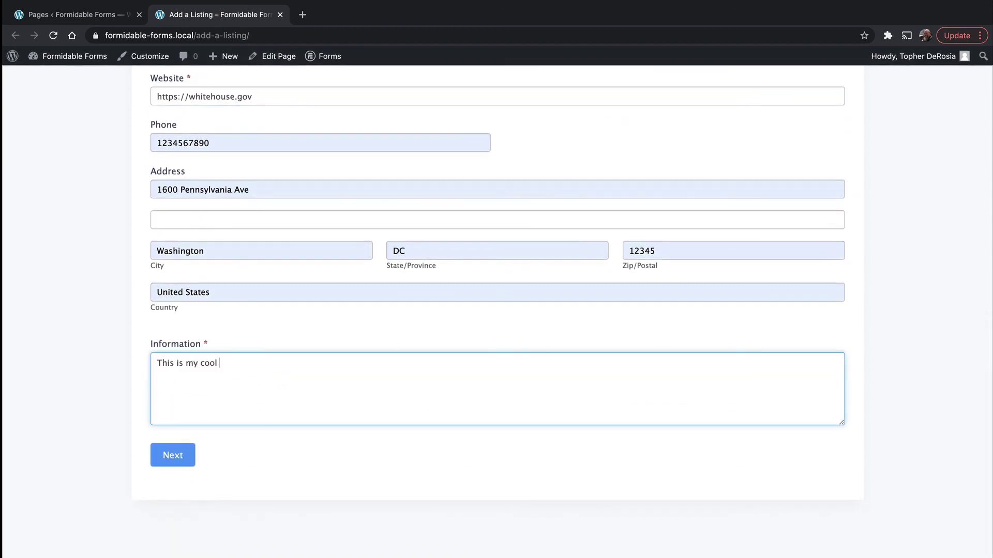
text(ess!)
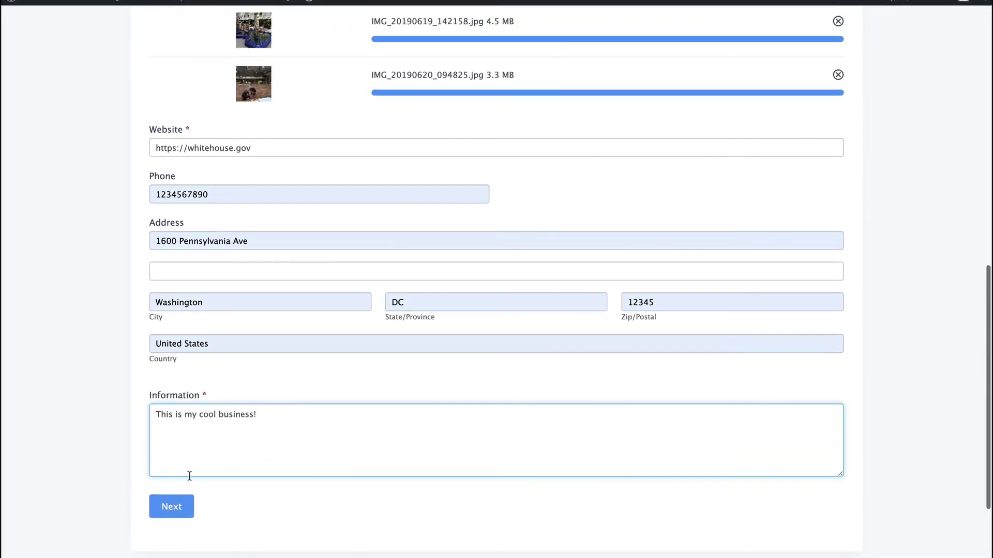
click(176, 507)
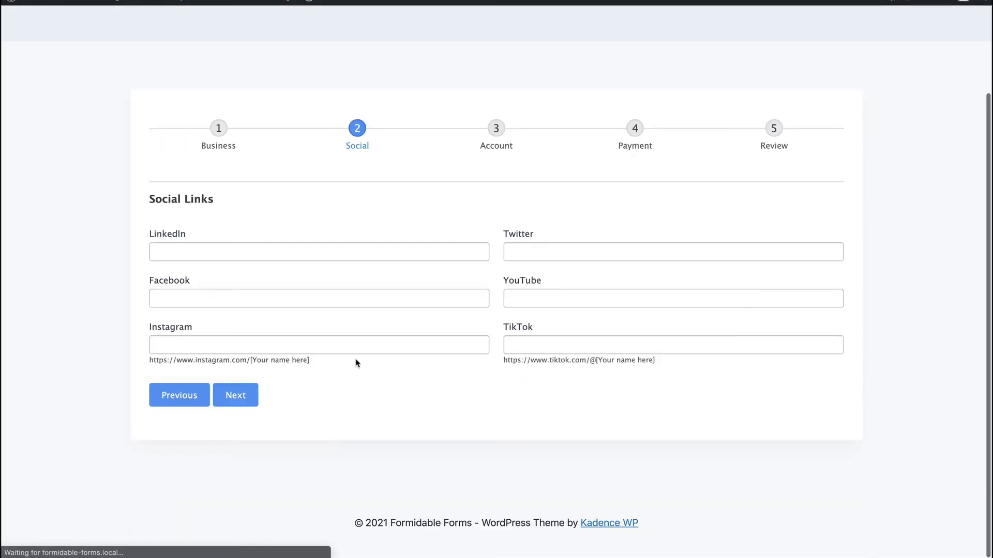
click(553, 253)
text(http:)
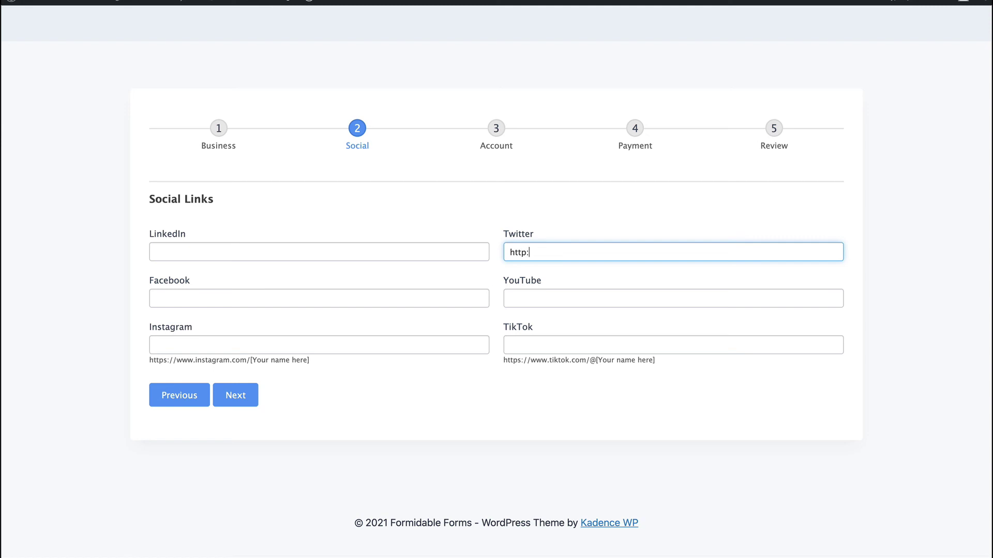
text(//twitter.com)
click(239, 395)
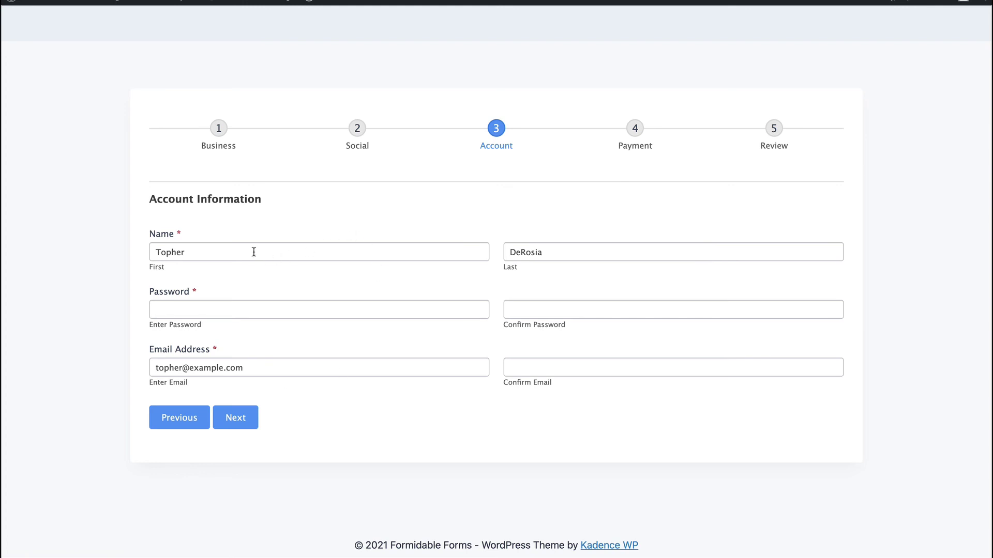
Step: Enter and confirm the account password, paste the email into Confirm Email, and continue to Payment
click(289, 310)
text(•••)
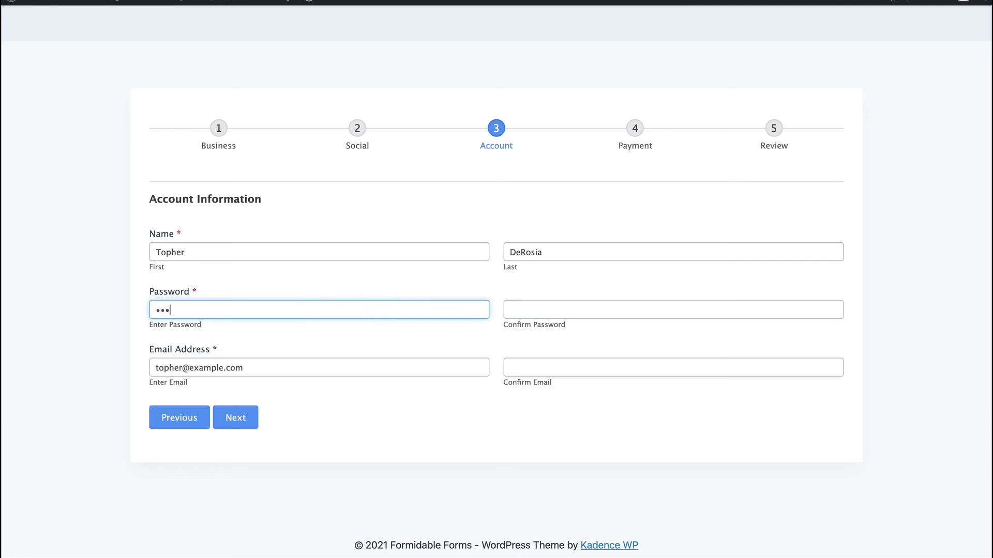
text(•••)
key(Tab)
text(•••)
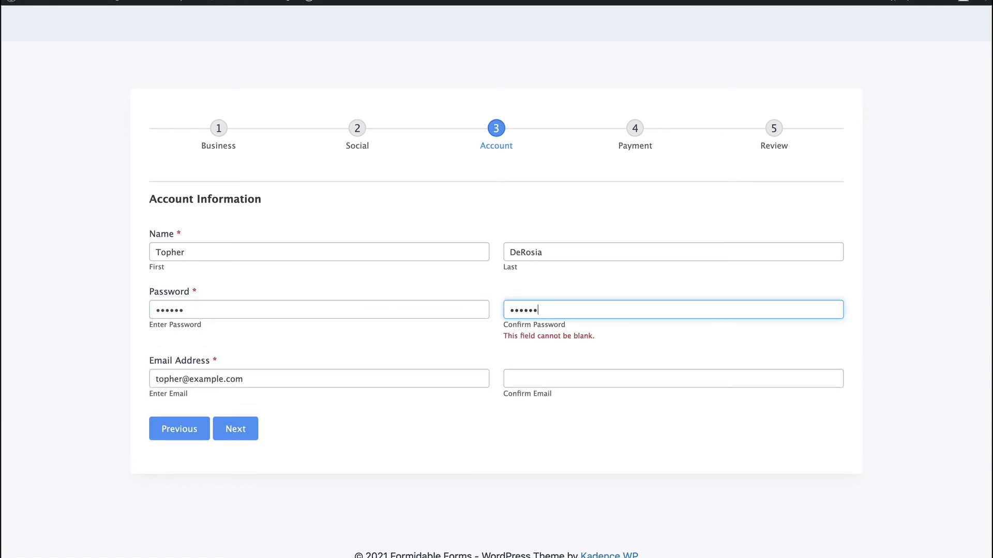
key(Tab)
key(ctrl+c)
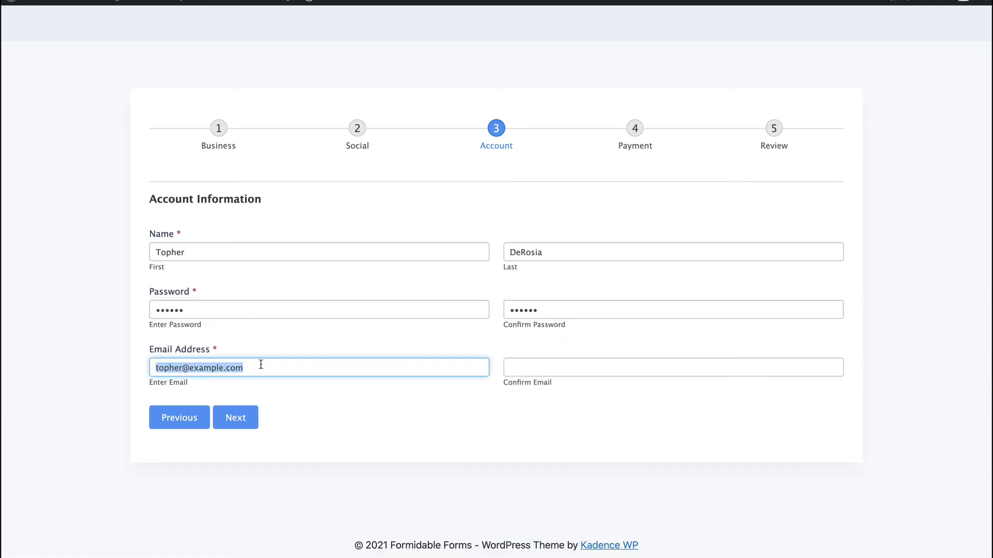
click(533, 371)
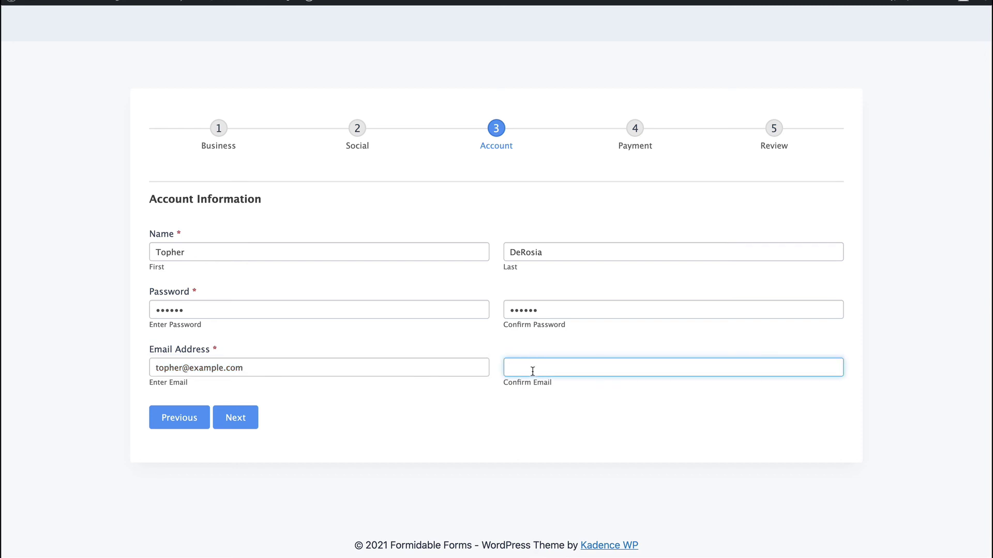
key(ctrl+v)
click(228, 424)
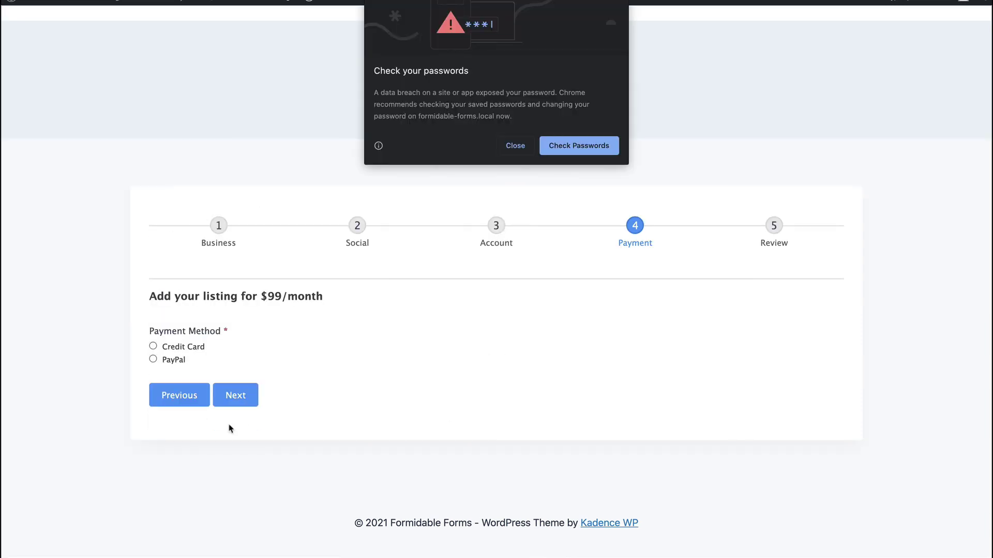
Step: Dismiss the password warning and pay by credit card with the test card number, expiry and CVC
click(511, 148)
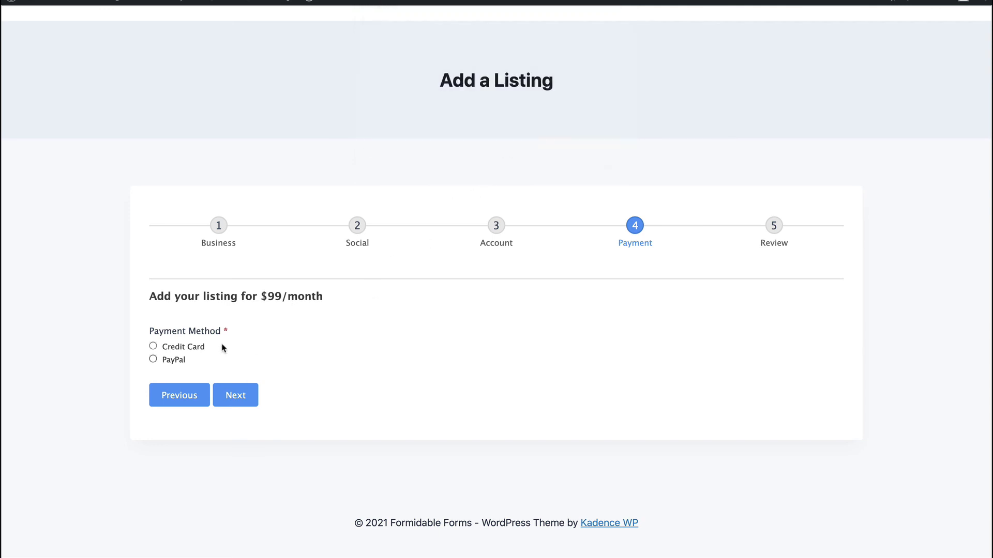
click(182, 351)
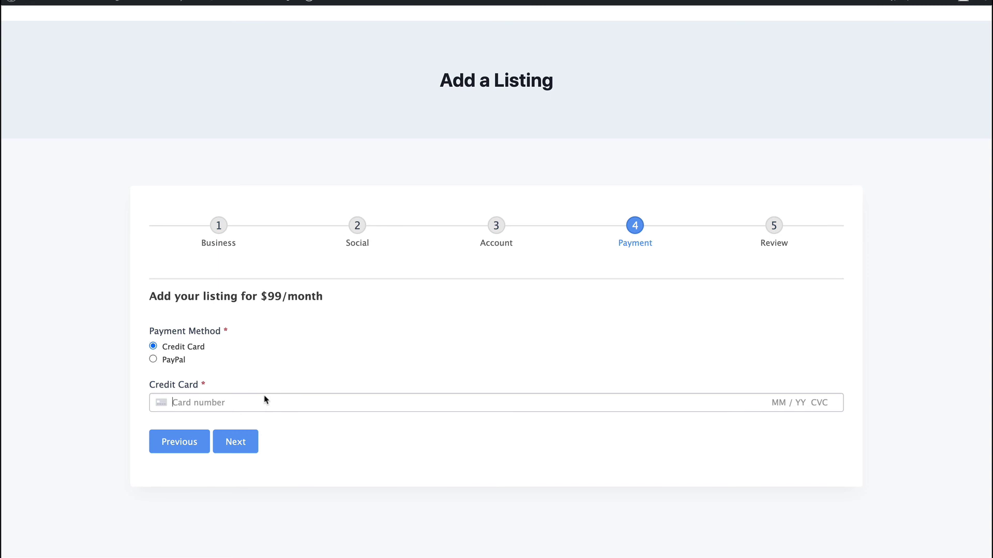
text(4111 1111 1111 1111)
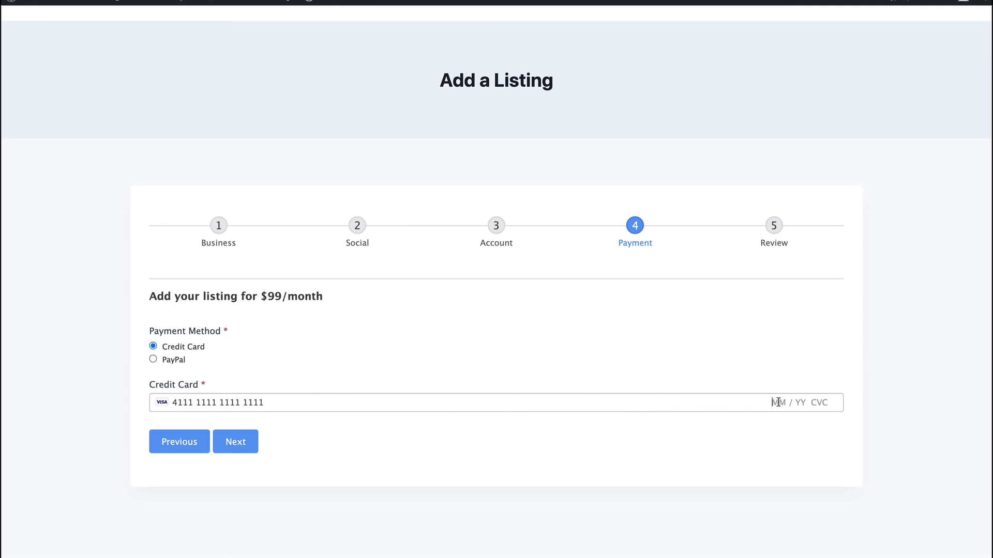
text(09 / 23 123)
key(Return)
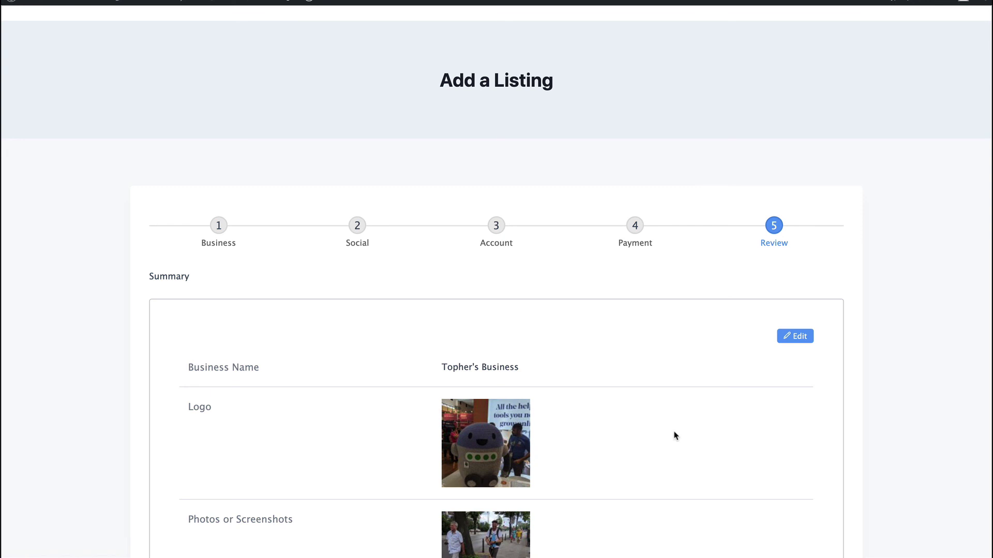
scroll(673, 434, down, 3)
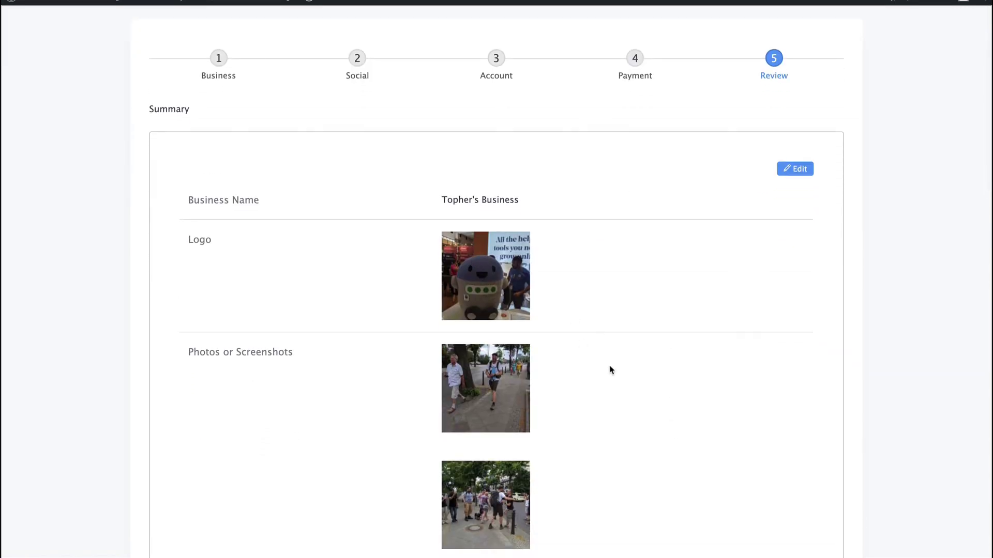
scroll(581, 390, down, 3)
scroll(583, 392, down, 4)
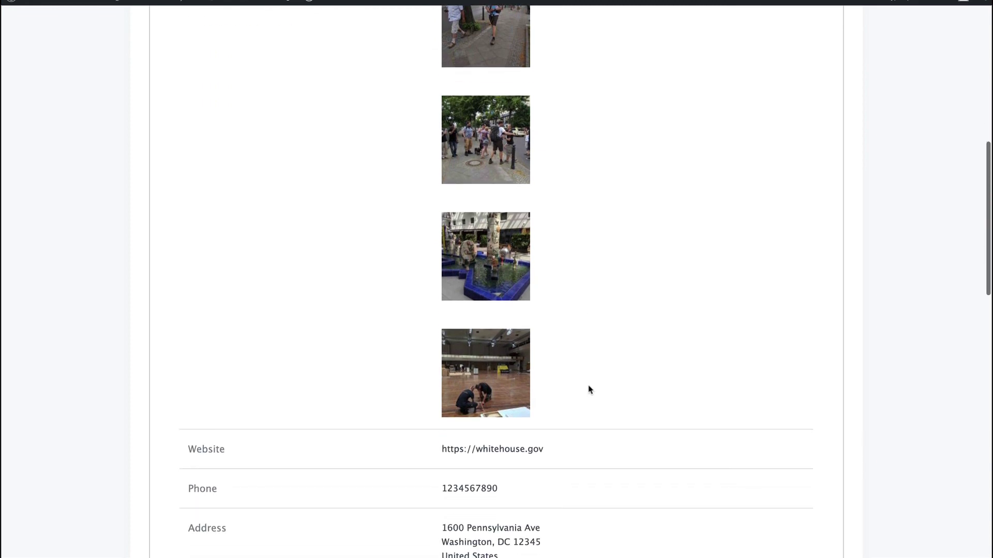
scroll(588, 389, down, 10)
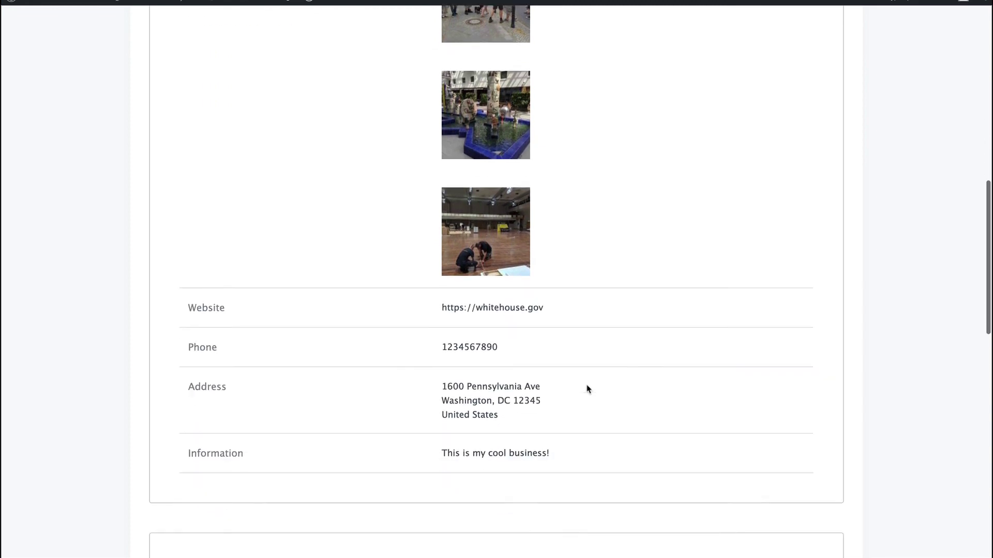
scroll(587, 389, down, 6)
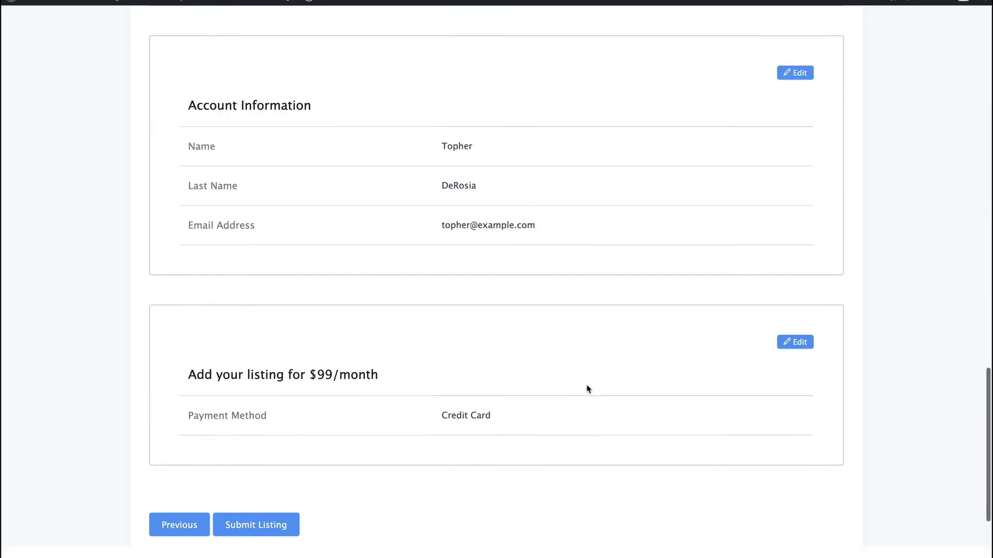
scroll(587, 389, down, 2)
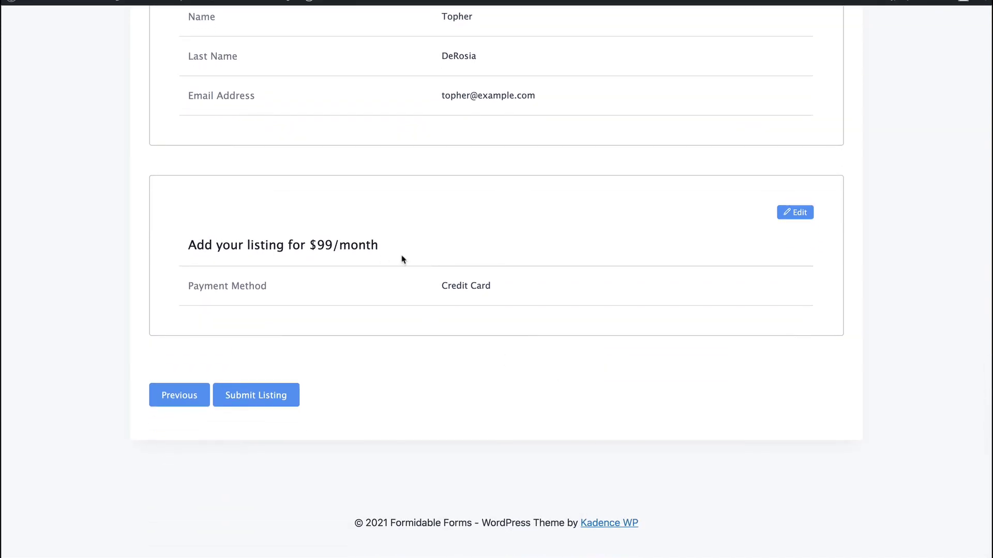
Step: Submit the listing and scroll up to the success message about the follow-up email
click(287, 400)
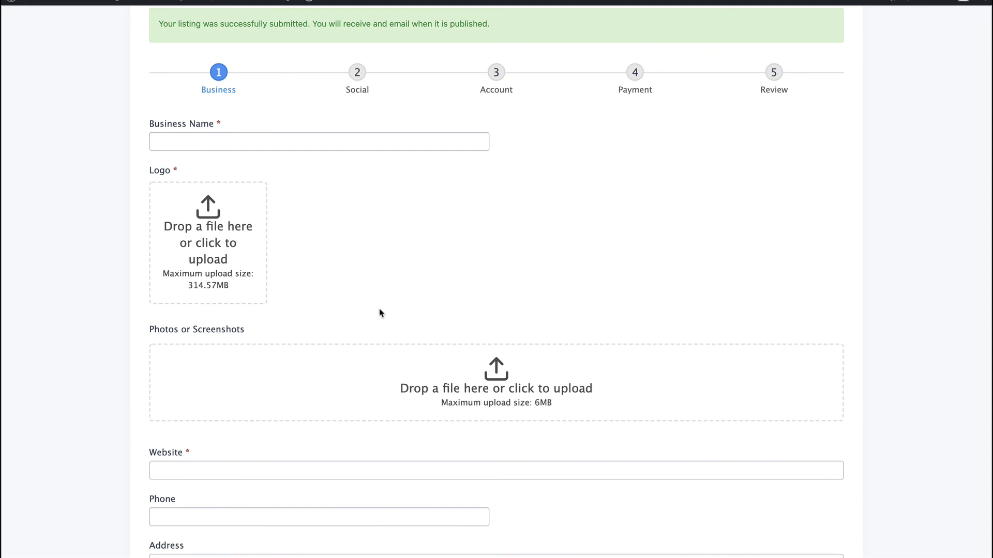
scroll(379, 312, up, 4)
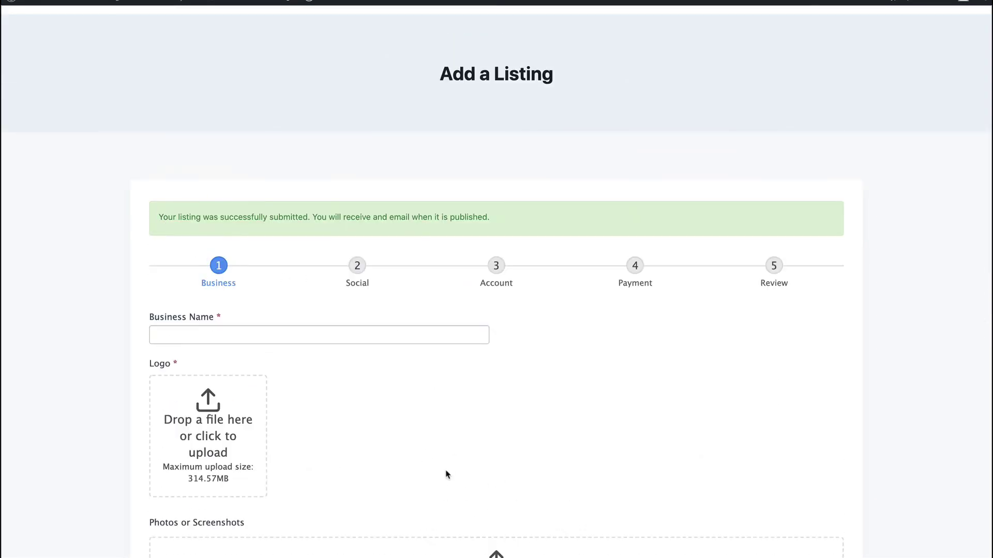
scroll(445, 472, down, 3)
scroll(446, 472, up, 5)
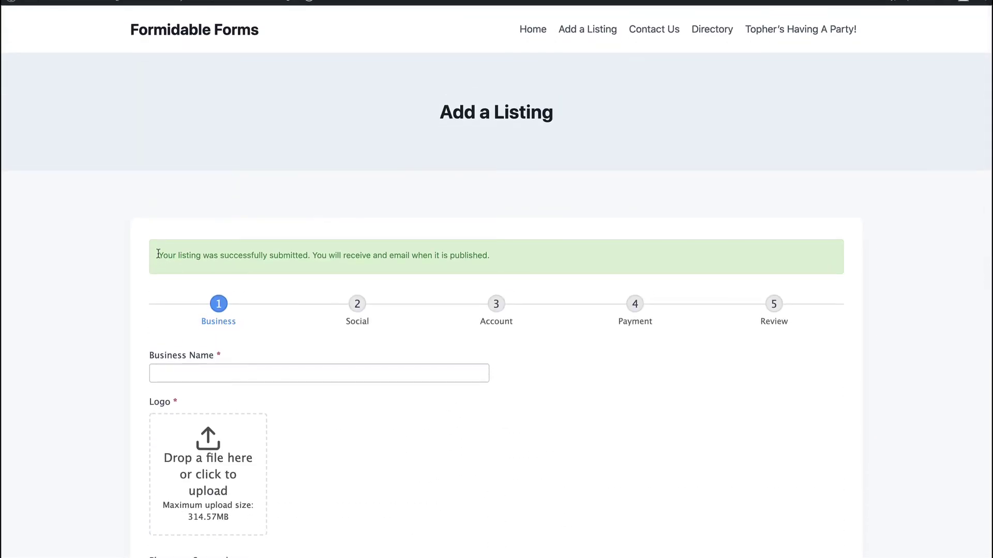